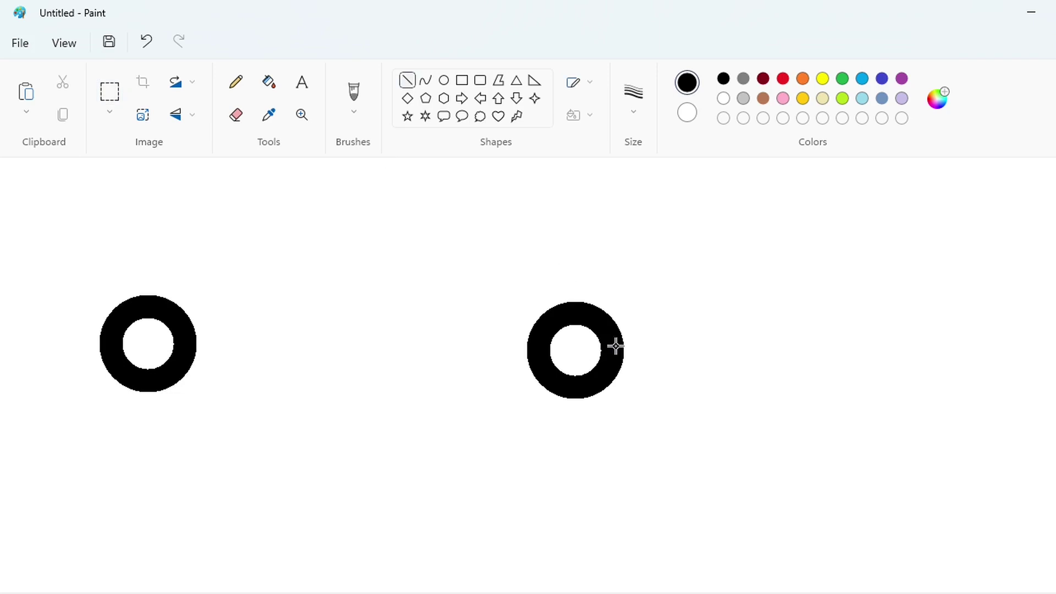
Draw a thick black vertical stem down from the second ring's right edge and set the line thickness to 3px.
drag(612, 348, 612, 496)
click(633, 90)
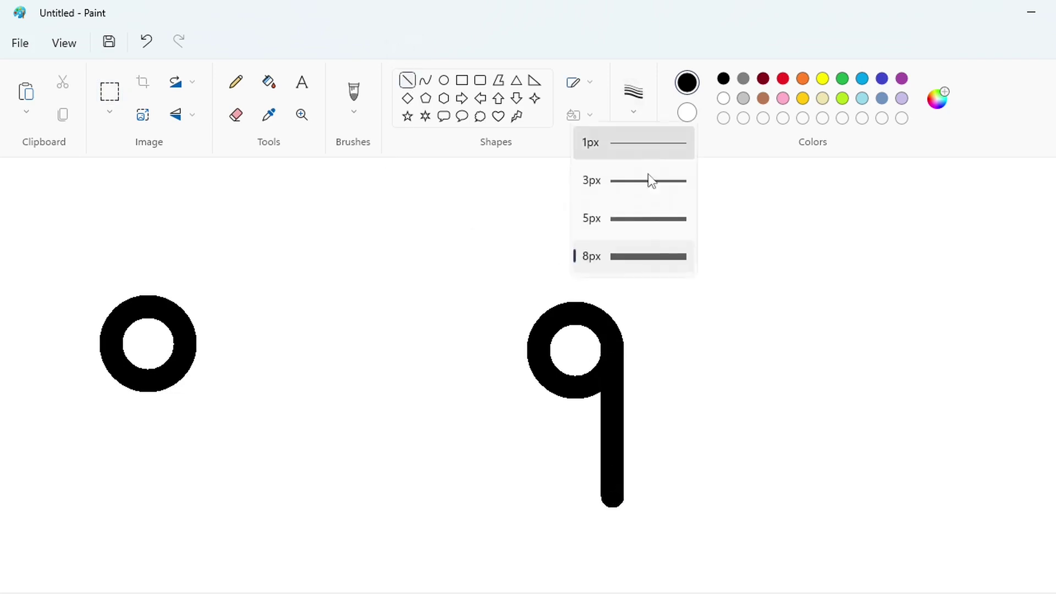
click(647, 176)
drag(566, 403, 671, 404)
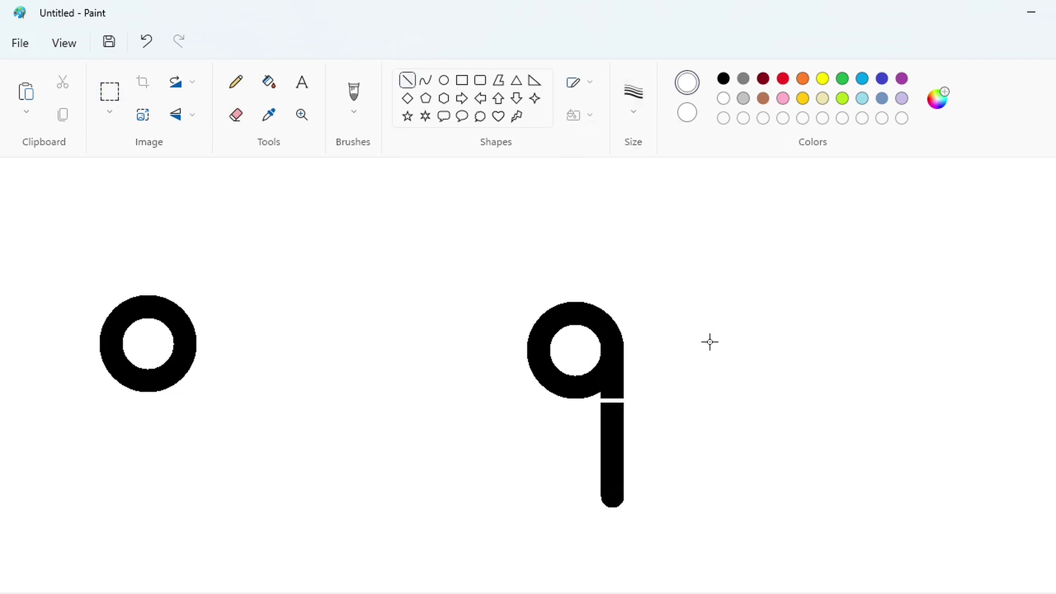
click(269, 82)
click(612, 453)
click(109, 92)
drag(492, 258, 745, 500)
key(ctrl+z)
key(ctrl+z)
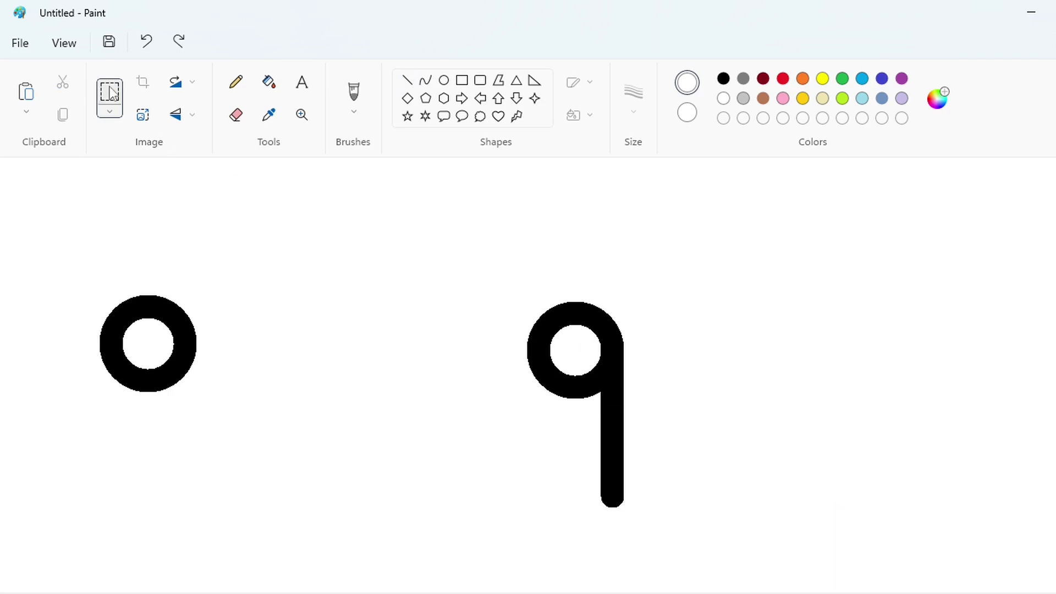
Copy the ring with its long stem and place the duplicate at the far right of the canvas.
drag(462, 258, 755, 588)
key(ctrl+c)
key(ctrl+v)
drag(159, 341, 1027, 391)
click(690, 334)
Cut the stem with a white line level with the ring's bottom and fill the lower part white to form an a.
click(407, 80)
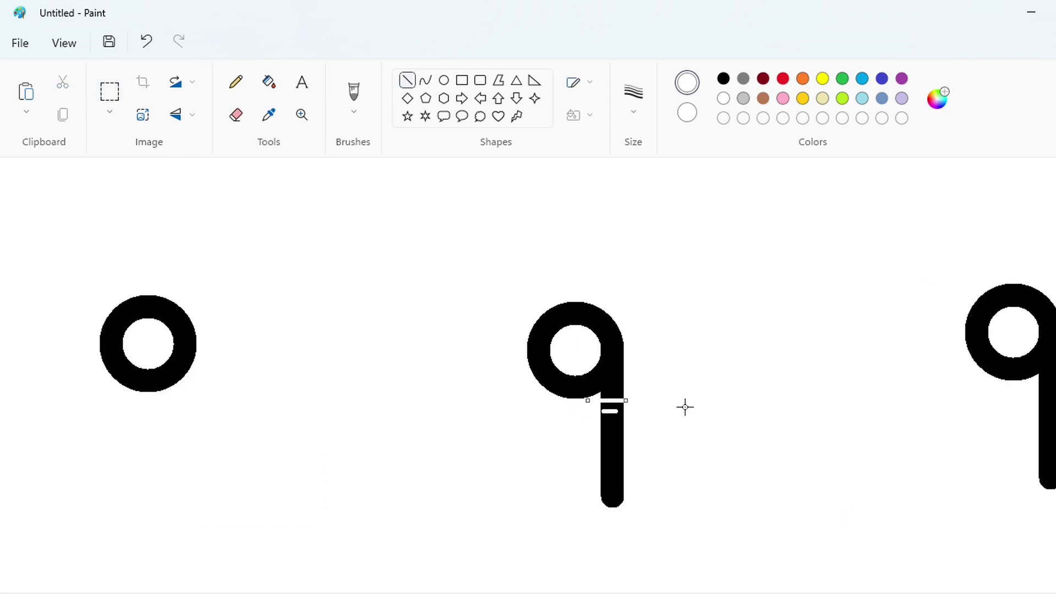
click(268, 81)
click(619, 444)
Paste another copy of the stemmed ring and flip it horizontally and vertically into a b shape.
click(110, 91)
key(ctrl+v)
click(182, 115)
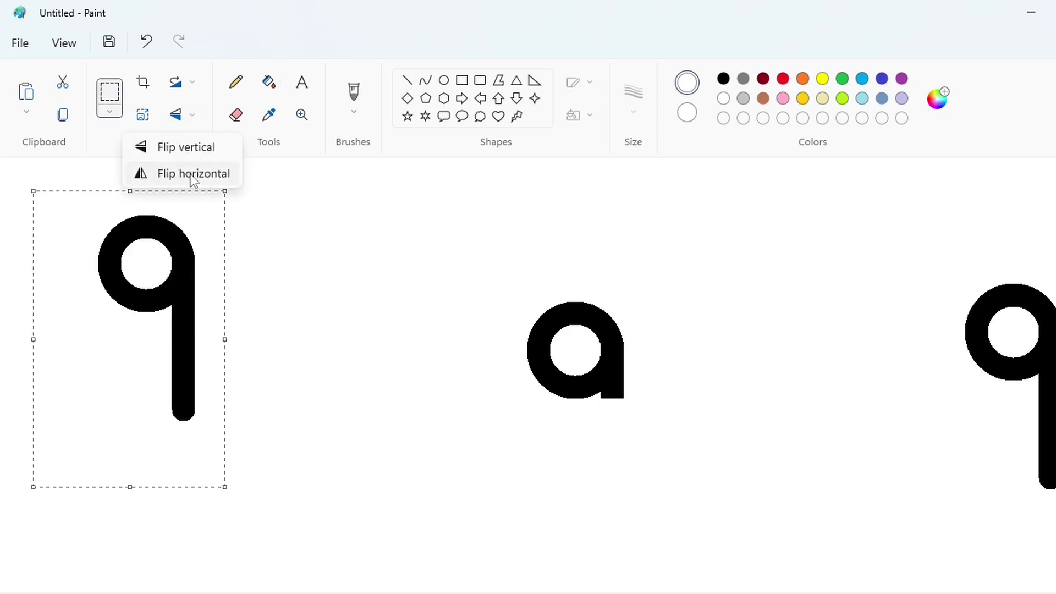
click(191, 175)
click(182, 114)
click(186, 148)
Place the b directly beside the a on the same baseline with a transparent background, leaving only a hairline gap.
drag(142, 438, 637, 335)
click(110, 112)
click(115, 248)
drag(587, 313, 651, 352)
click(375, 364)
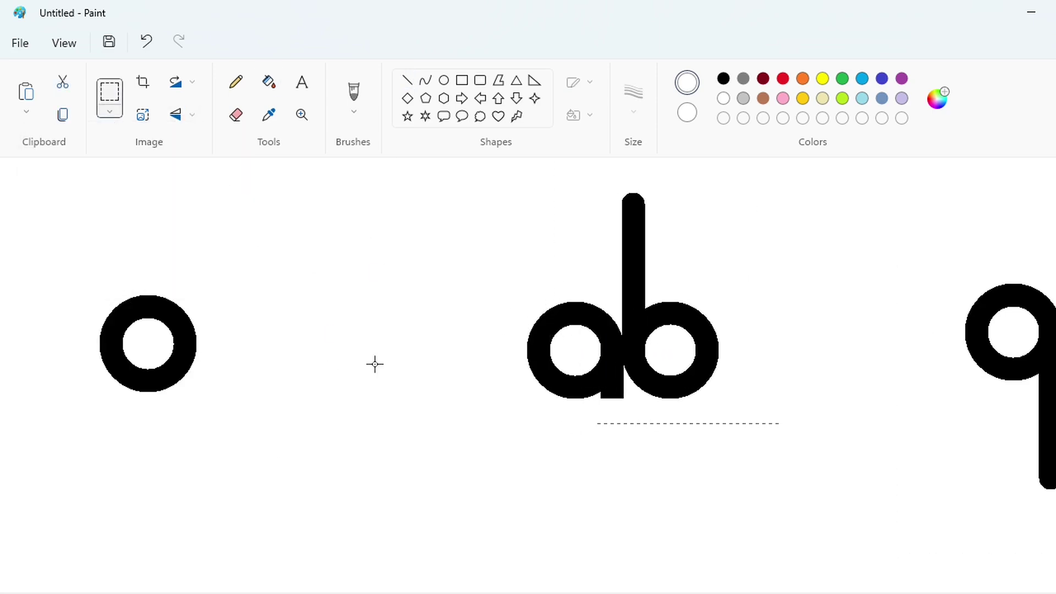
key(Right)
key(Right)
key(Right)
key(Right)
key(Right)
key(Right)
key(Right)
key(Right)
key(Right)
key(Right)
key(Right)
key(Right)
key(Right)
key(Right)
key(Right)
key(Right)
key(Right)
key(Right)
key(Right)
key(Right)
key(Left)
key(Left)
key(Left)
key(Left)
key(Left)
key(Left)
key(Left)
key(Left)
key(Left)
key(Left)
key(Left)
key(Left)
key(Left)
key(Left)
key(Left)
key(Left)
key(Left)
key(Left)
key(Left)
key(Left)
Shorten the b's stem with a white line and white fill, and erase the spare stemmed ring on the right.
click(407, 80)
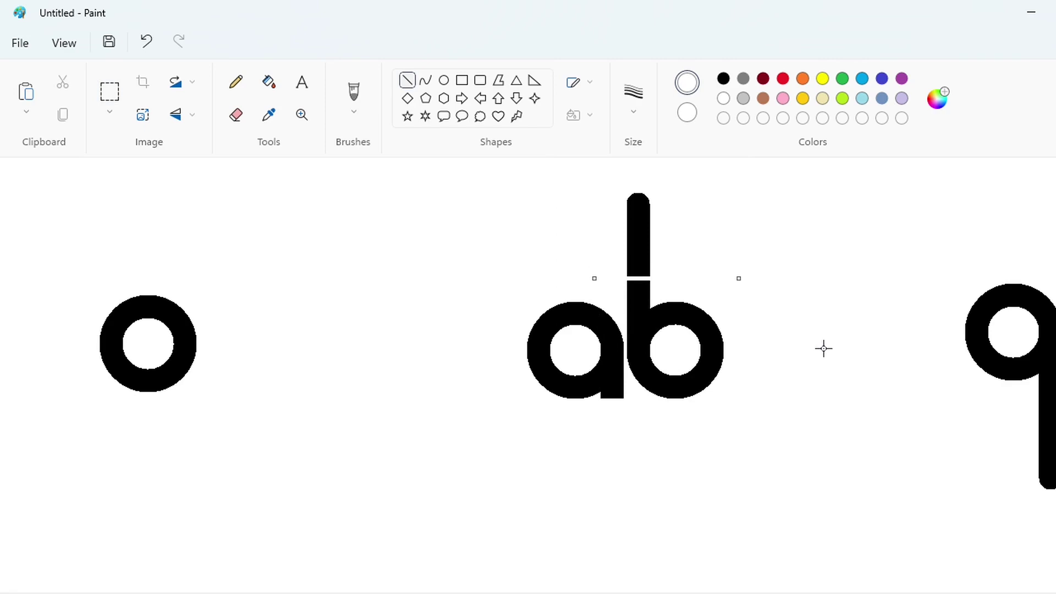
click(269, 81)
click(639, 236)
click(981, 341)
Duplicate the left ring beside the b and cut a white horizontal opening in its right side to form a c.
click(110, 91)
drag(40, 217, 325, 482)
drag(158, 355, 779, 358)
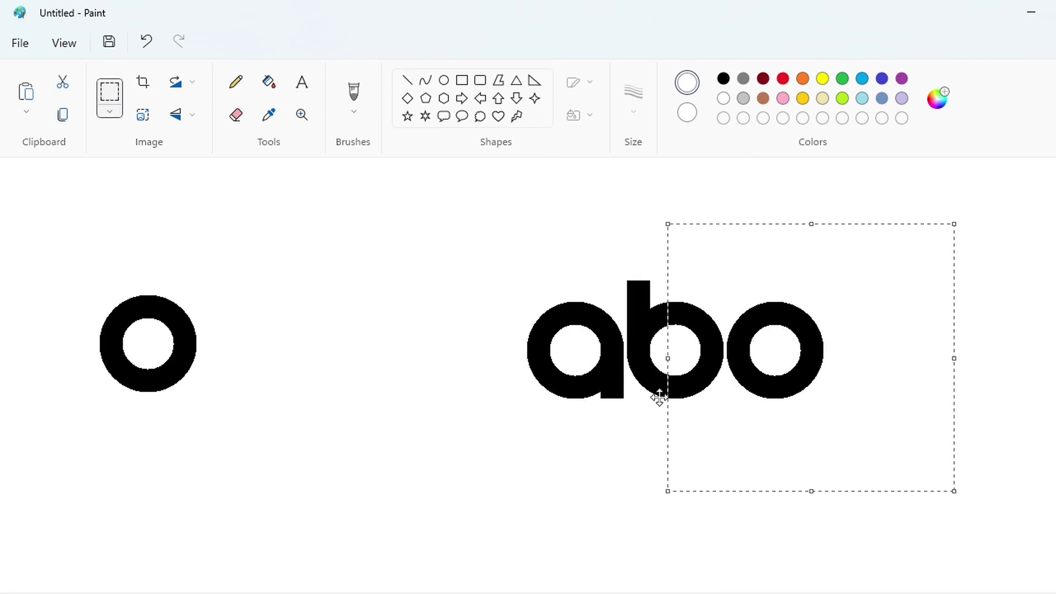
click(407, 80)
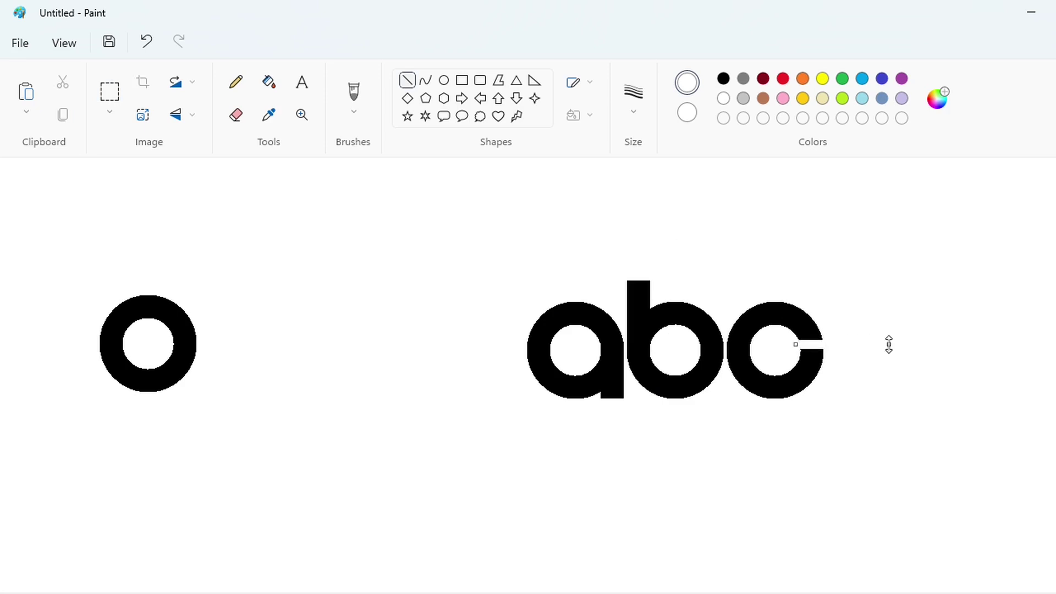
Draw a purple circle outline around the abc letters.
scroll(895, 430, down, 2)
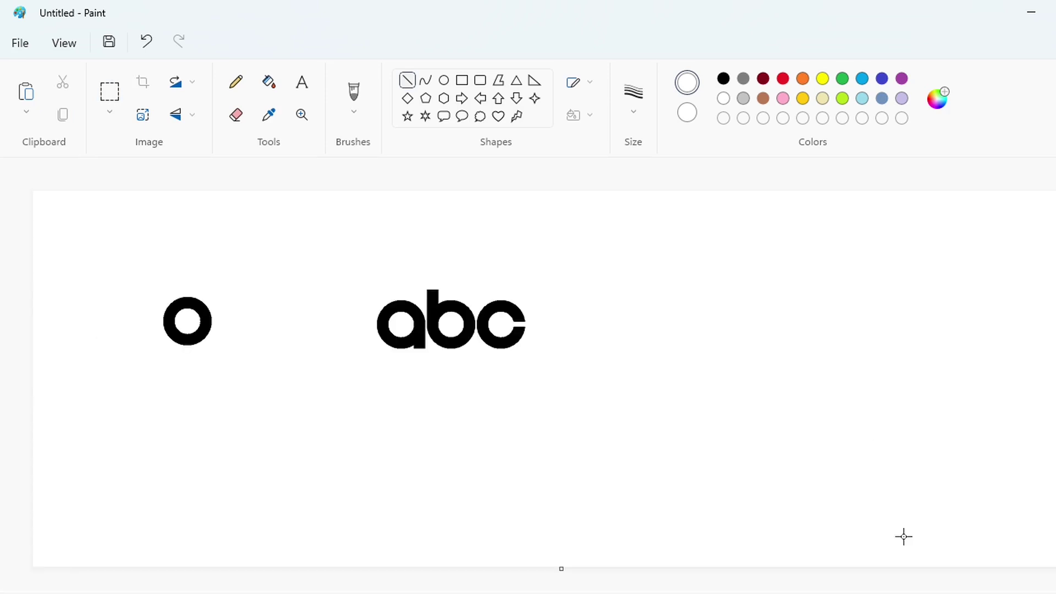
click(443, 80)
click(901, 78)
drag(349, 246, 567, 410)
Resize and nudge the purple circle until it closely surrounds the abc letters and is centered on them.
drag(567, 246, 522, 237)
drag(456, 306, 471, 304)
drag(538, 235, 528, 244)
key(Right)
key(Right)
key(Right)
key(Right)
key(Right)
key(Right)
key(Right)
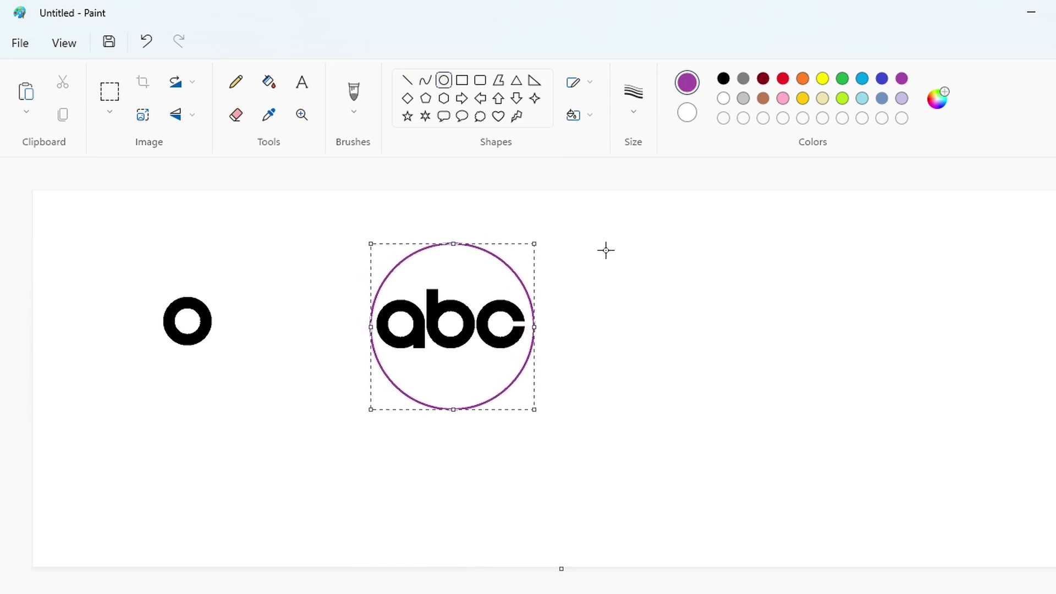
key(Up)
key(Up)
key(Up)
key(Up)
key(Left)
key(Left)
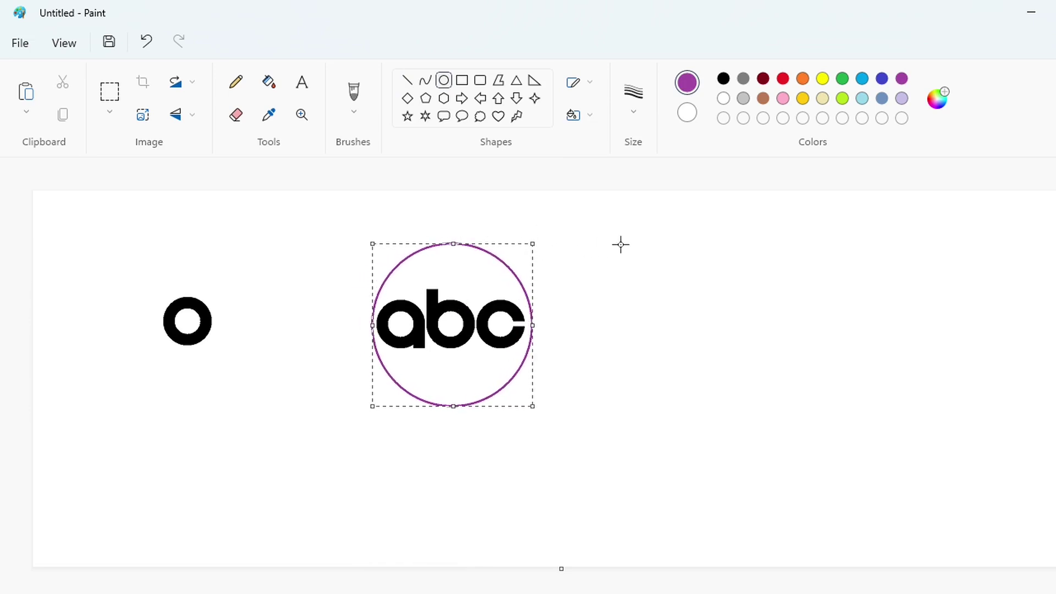
Fill the circle and the openings of its letters purple, and fill the leftover ring white to erase it.
click(269, 81)
click(420, 255)
click(451, 324)
click(414, 322)
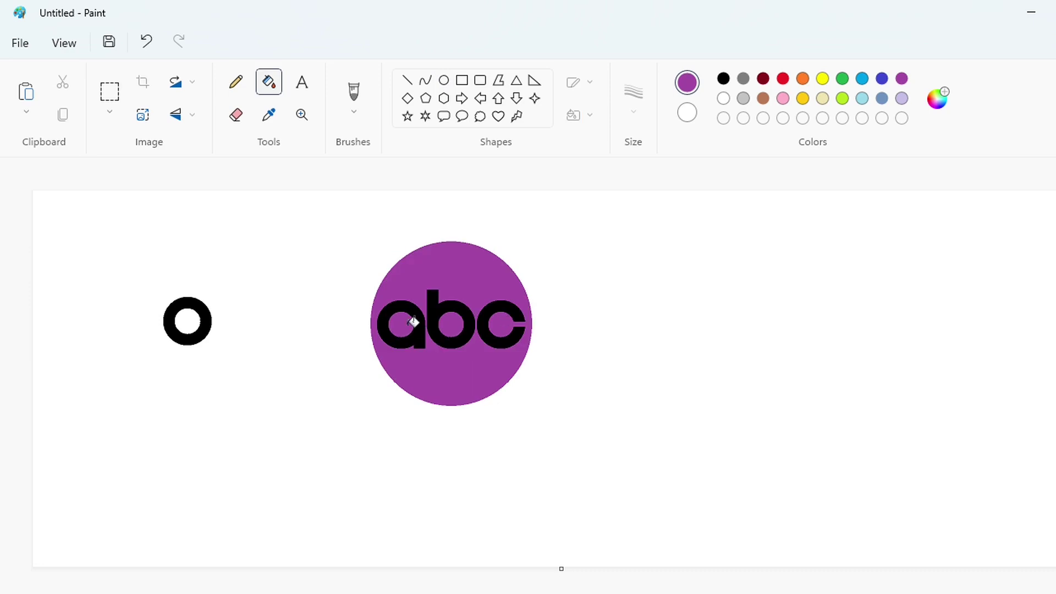
click(723, 99)
click(205, 316)
Select the finished abc circle and move it slightly up and to the left.
click(110, 91)
drag(299, 260, 657, 501)
drag(814, 544, 196, 203)
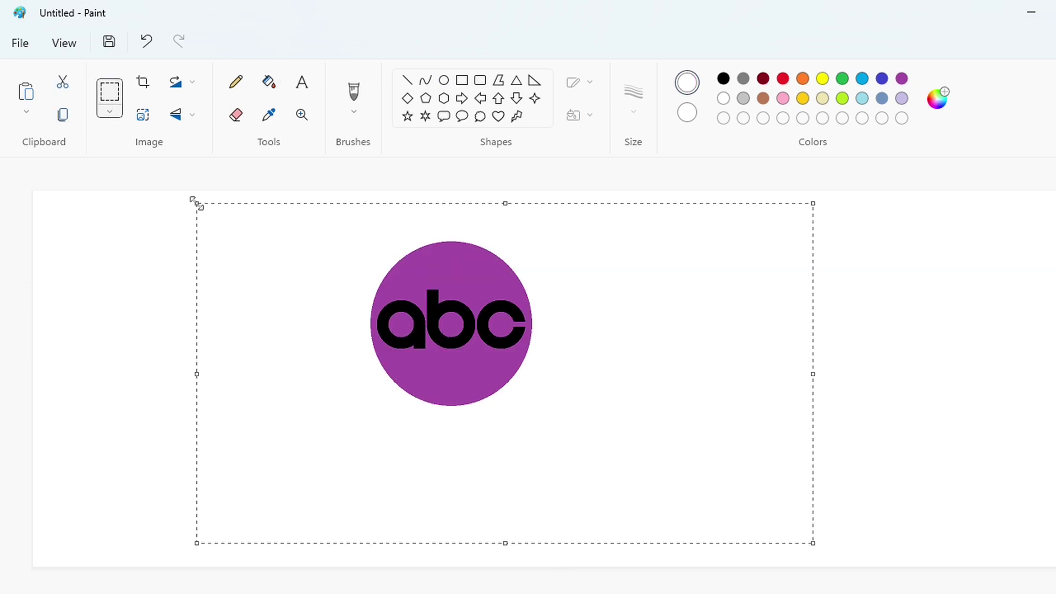
click(111, 237)
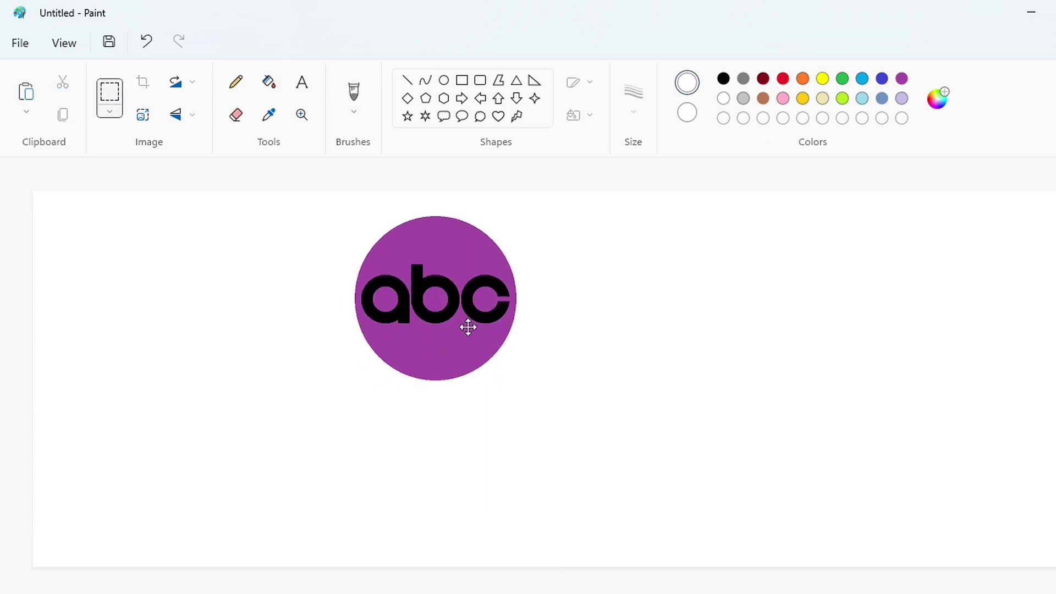
Add the black text "Kids" in Segoe UI Black at size 270 and move it to the right of the abc circle.
click(302, 82)
click(723, 78)
click(245, 507)
text(Kids)
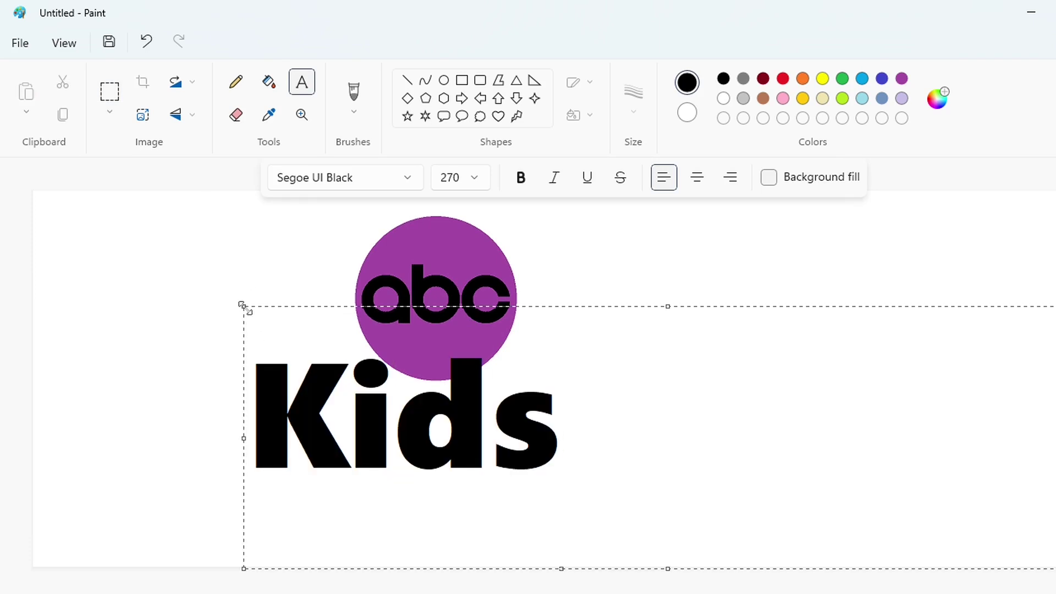
drag(242, 306, 593, 307)
scroll(528, 374, up, 1)
scroll(528, 374, right, 6)
scroll(528, 374, up, 2)
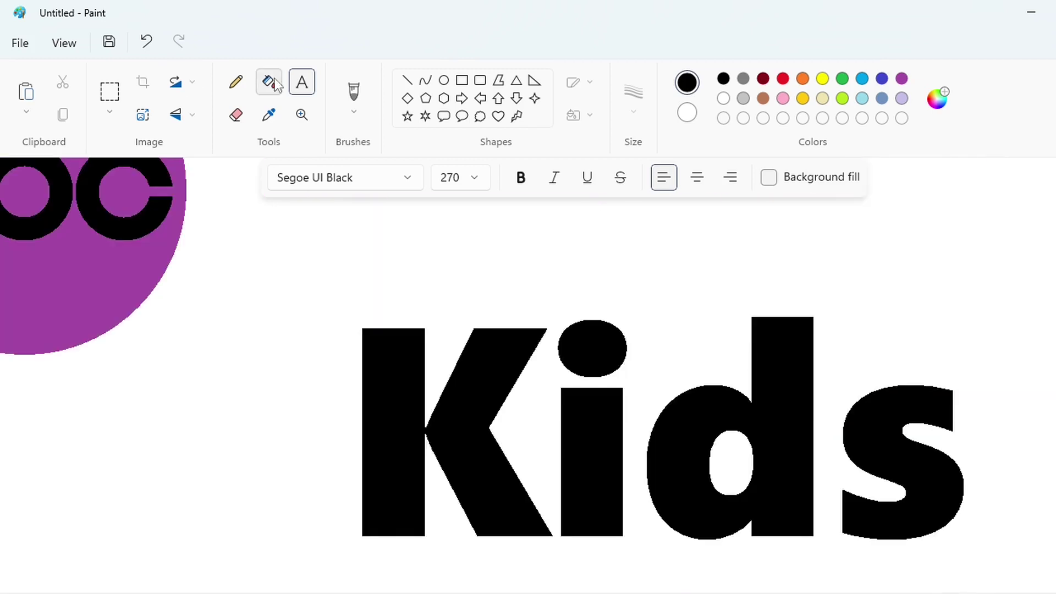
click(269, 82)
click(723, 99)
click(591, 348)
key(ctrl+z)
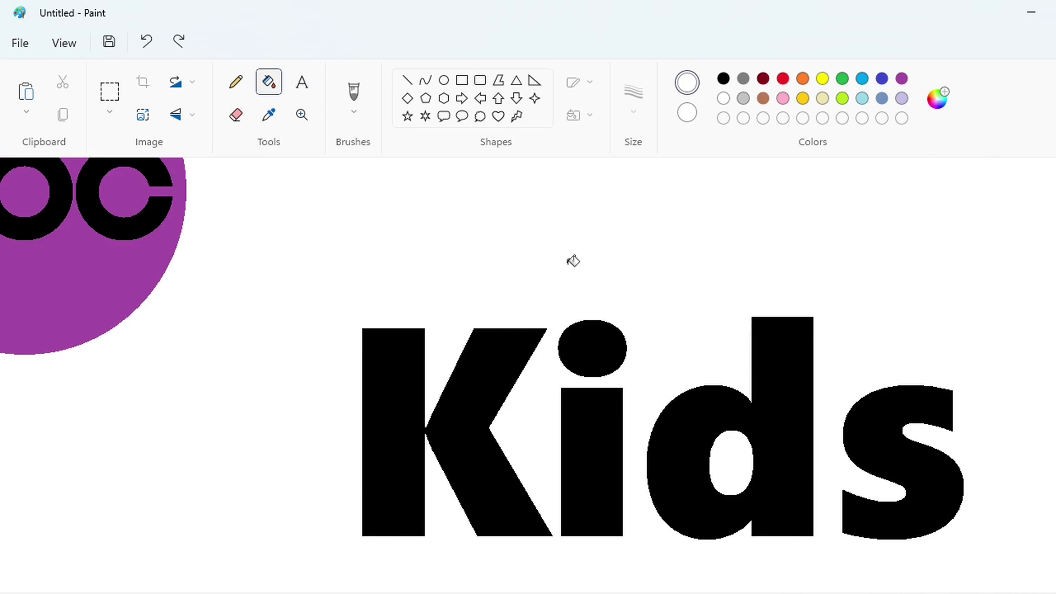
click(109, 92)
click(236, 81)
click(902, 78)
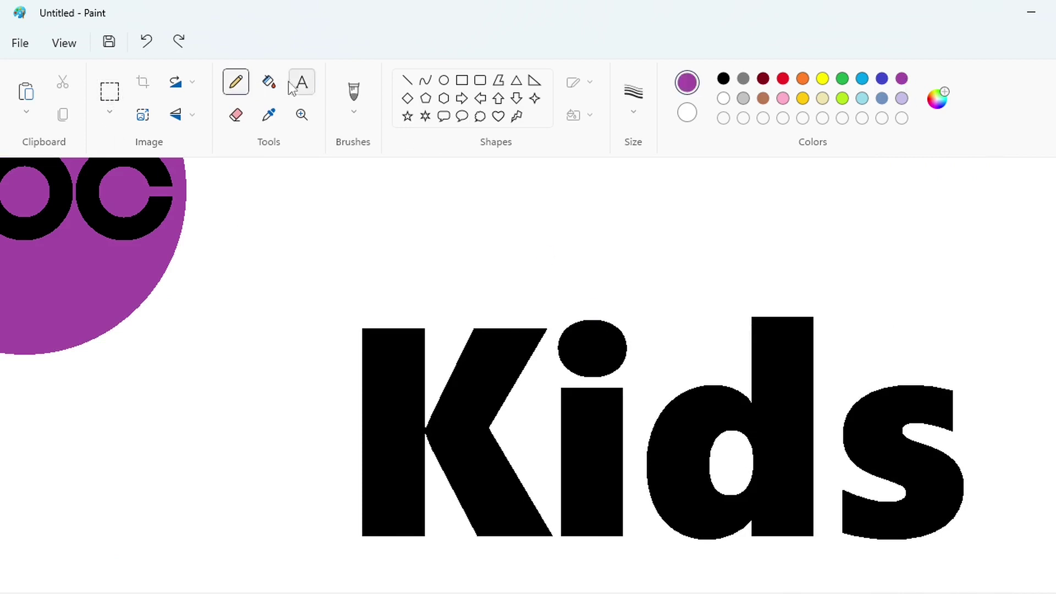
click(269, 82)
click(591, 348)
key(ctrl+z)
Erase the dot of the i with a white fill and fill the i's stem purple.
click(724, 98)
click(587, 358)
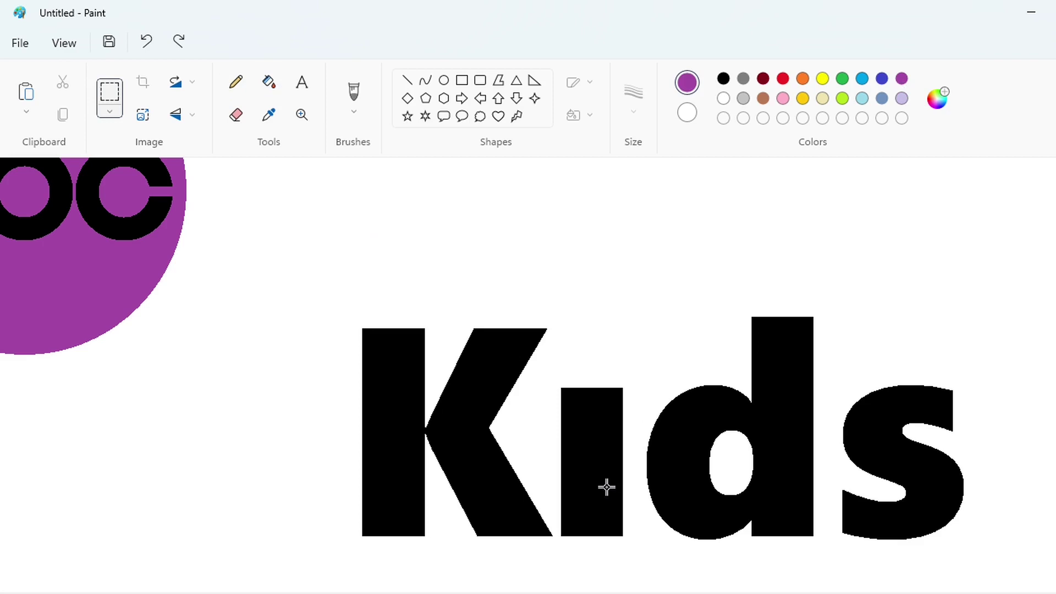
click(269, 82)
click(580, 434)
Copy the K, erase the original with a white fill, and place the pasted K slightly higher and further left.
click(110, 92)
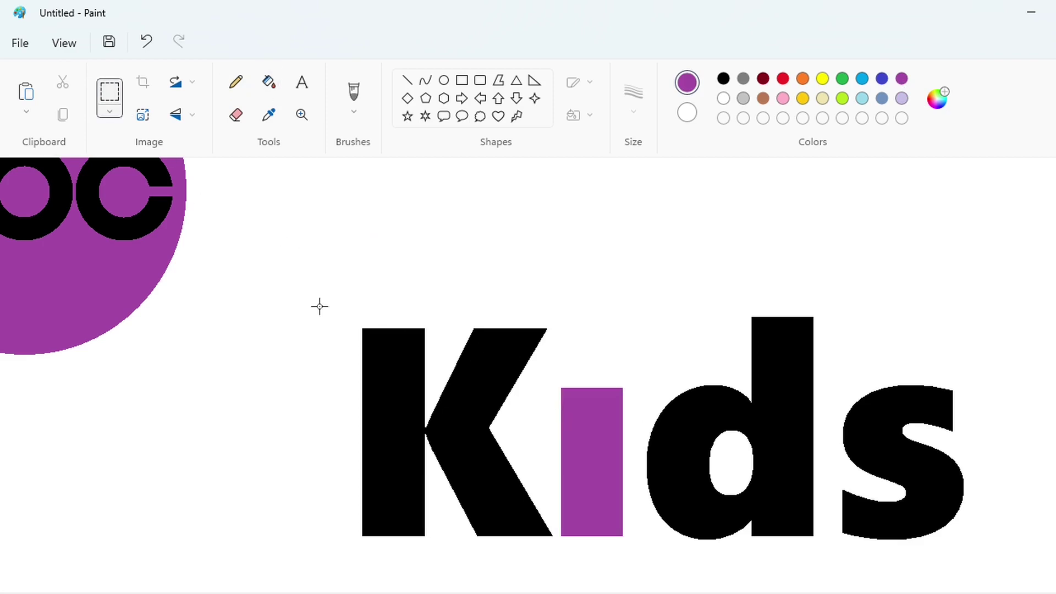
key(ctrl+c)
click(268, 82)
click(723, 98)
click(499, 370)
key(ctrl+v)
mouse_move(181, 412)
mouse_down()
mouse_move(250, 412)
mouse_move(451, 506)
mouse_move(388, 420)
mouse_up()
Place a copy of the purple i stem over the K's lower right leg and stretch it slightly taller.
drag(537, 342, 636, 566)
key(ctrl+c)
key(ctrl+v)
drag(19, 243, 494, 407)
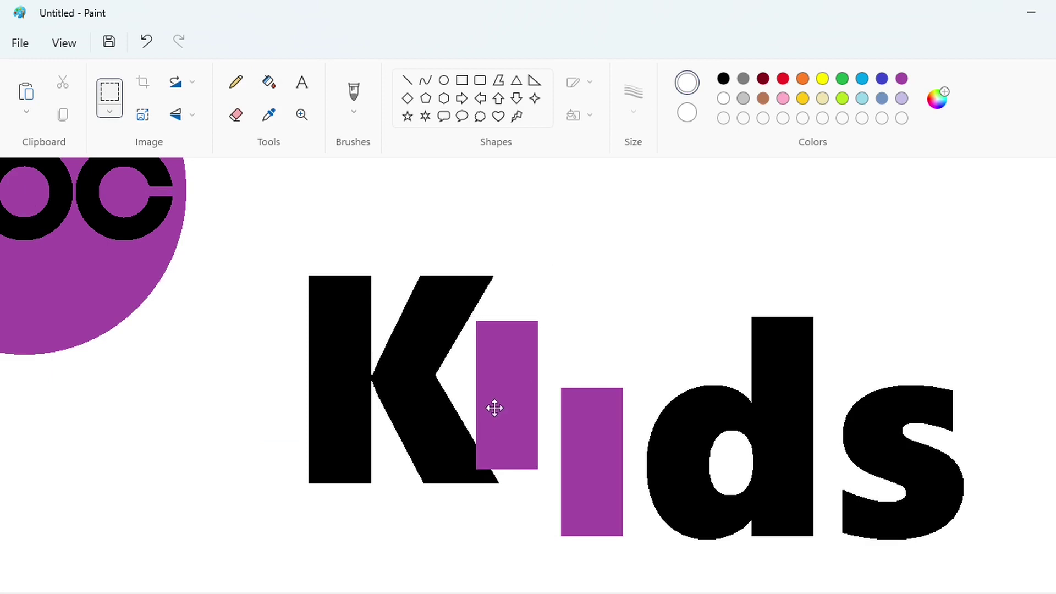
drag(504, 275, 504, 259)
drag(508, 385, 511, 390)
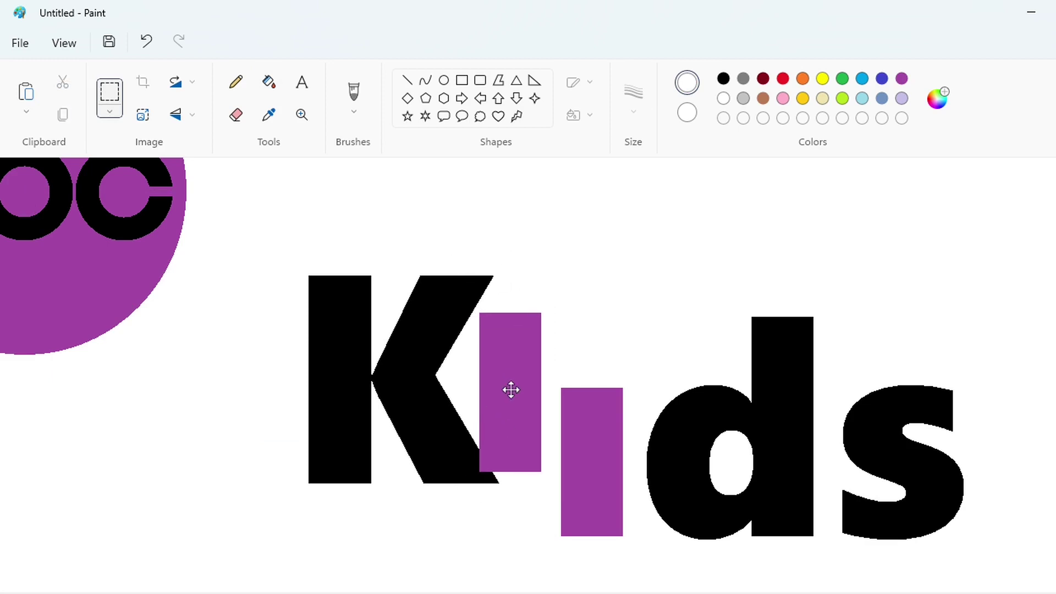
Slant the top of the copied stem with a white line and white fill, and erase the original purple stem.
click(407, 80)
drag(477, 330, 577, 302)
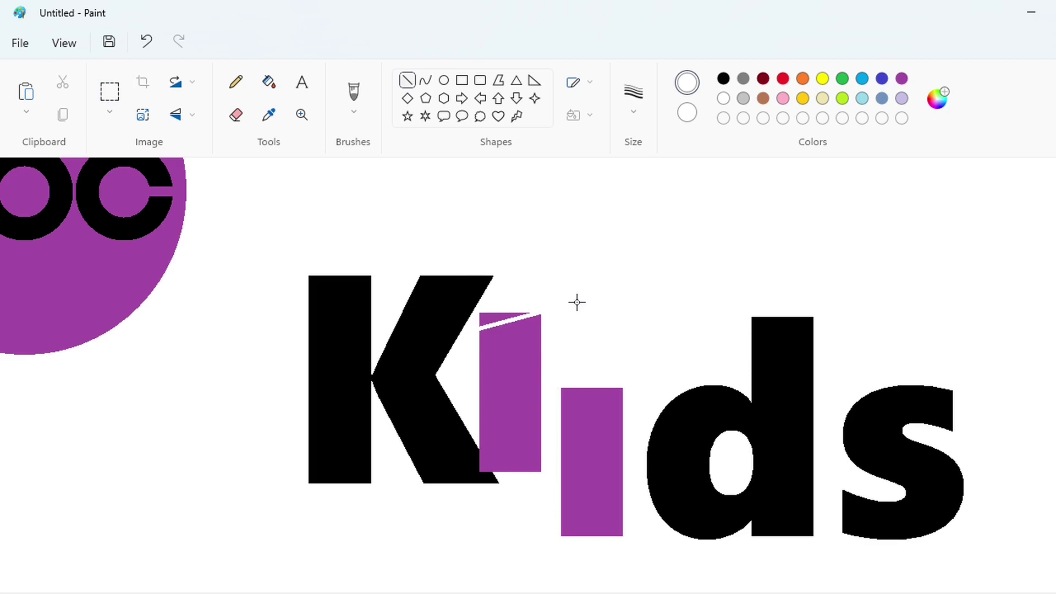
click(268, 84)
click(490, 318)
click(587, 404)
Draw a purple circle outline as wide as the i stem just above its slanted top.
click(443, 80)
click(901, 79)
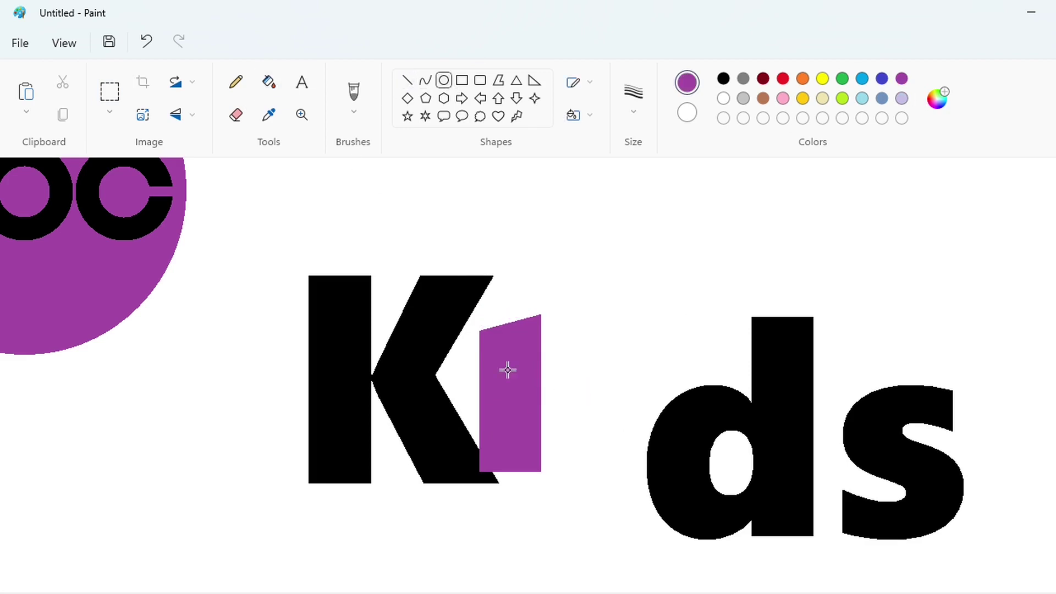
drag(471, 257, 539, 328)
drag(510, 294, 515, 355)
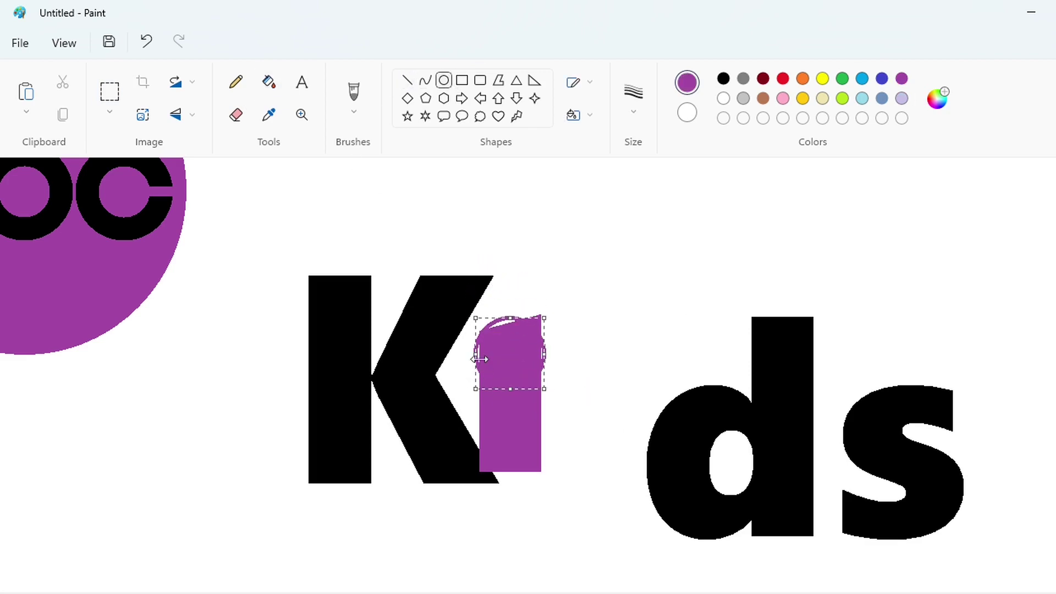
key(ctrl+z)
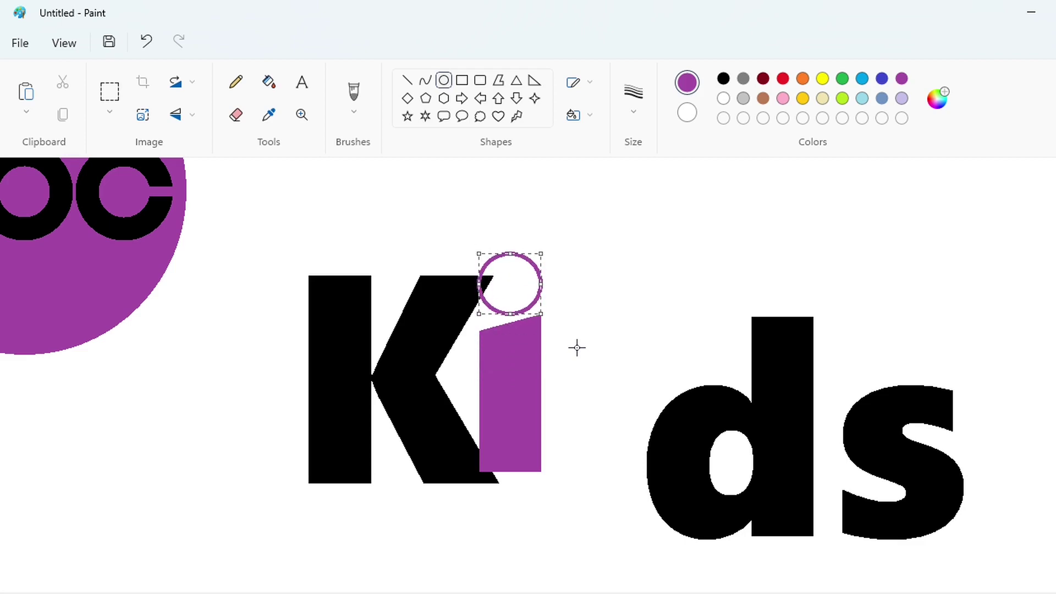
key(Down)
key(Down)
Recolor the i's circle indigo, lower it slightly onto the stem, and fill it with indigo.
click(882, 78)
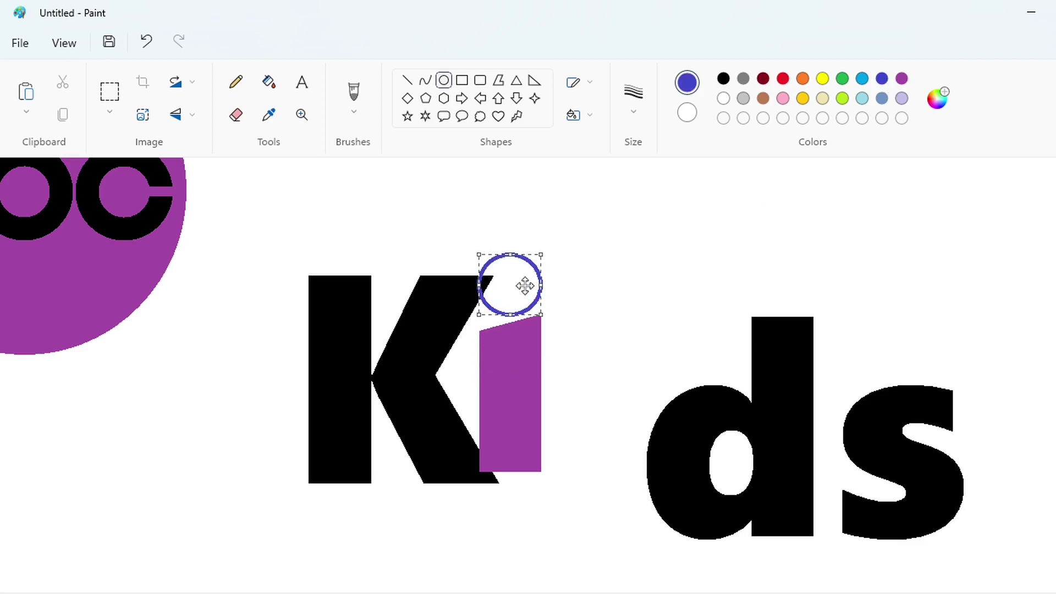
drag(523, 285, 523, 299)
click(269, 81)
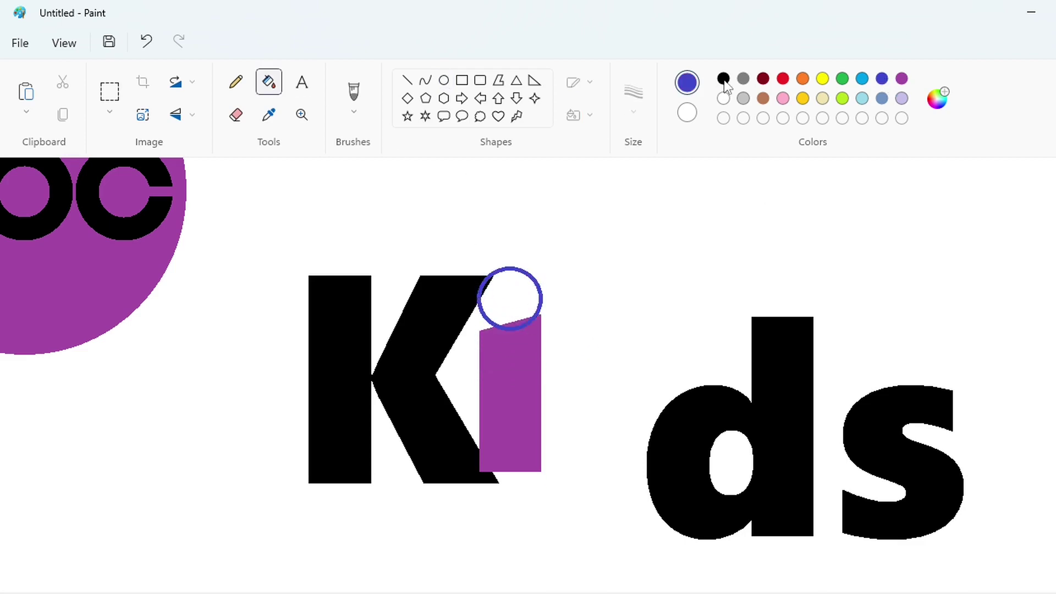
click(724, 78)
click(523, 282)
click(881, 80)
click(508, 304)
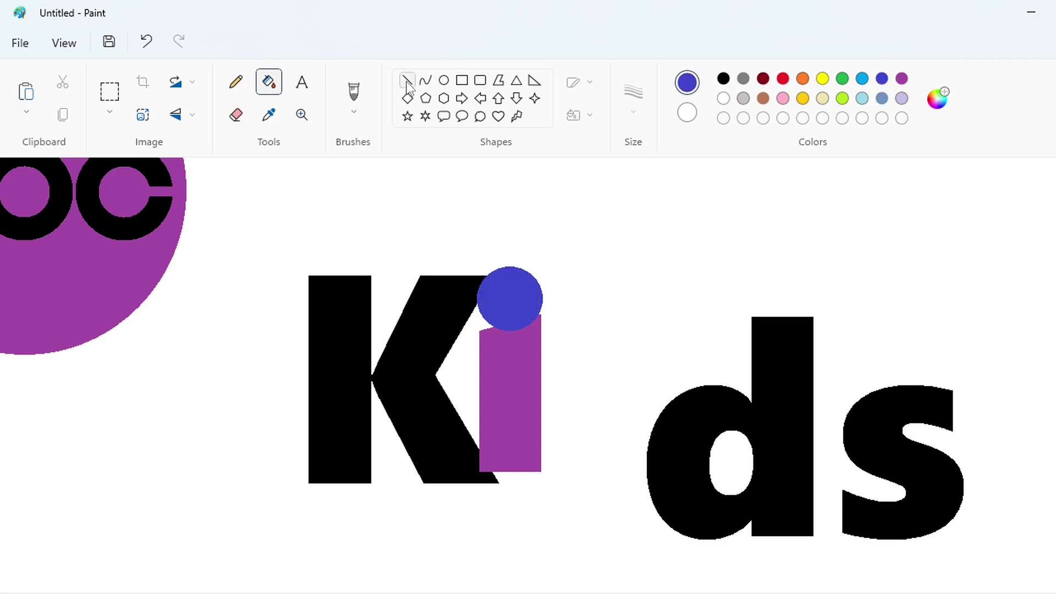
Cut a steeper slant across the top of the i stem with a white line, and fill the leftover purple slivers white.
click(407, 80)
click(723, 99)
drag(498, 339, 615, 299)
key(Left)
key(Left)
key(Left)
key(Left)
key(Left)
key(Left)
key(Left)
key(Left)
key(Left)
key(Left)
key(Left)
key(Left)
key(Left)
key(Left)
key(Left)
key(Left)
key(Left)
key(Left)
key(Left)
key(Left)
key(Down)
key(Down)
key(Down)
key(Down)
key(Down)
key(Down)
key(Down)
key(Down)
key(Down)
key(Down)
key(Down)
key(Down)
key(Down)
click(679, 261)
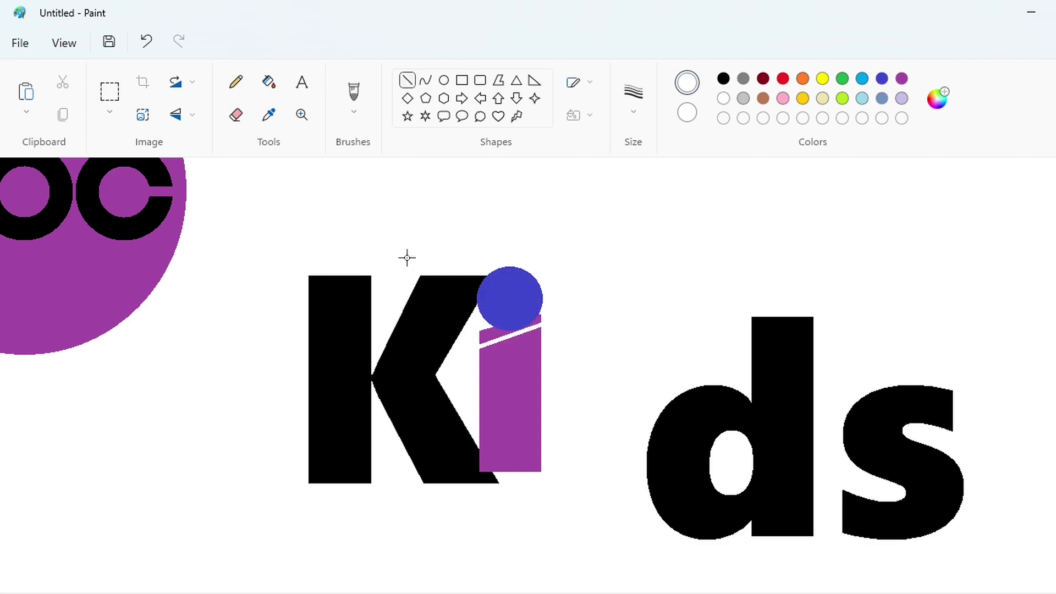
click(269, 81)
click(488, 336)
click(535, 322)
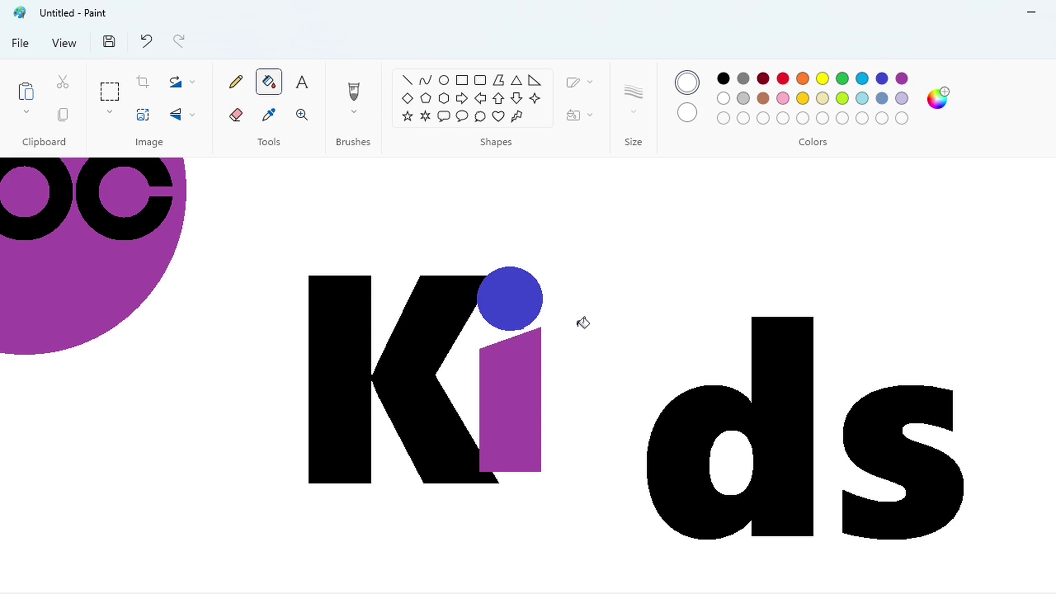
Fill the i stem and the background of the abc circle with indigo.
click(882, 78)
click(510, 401)
click(116, 278)
click(885, 98)
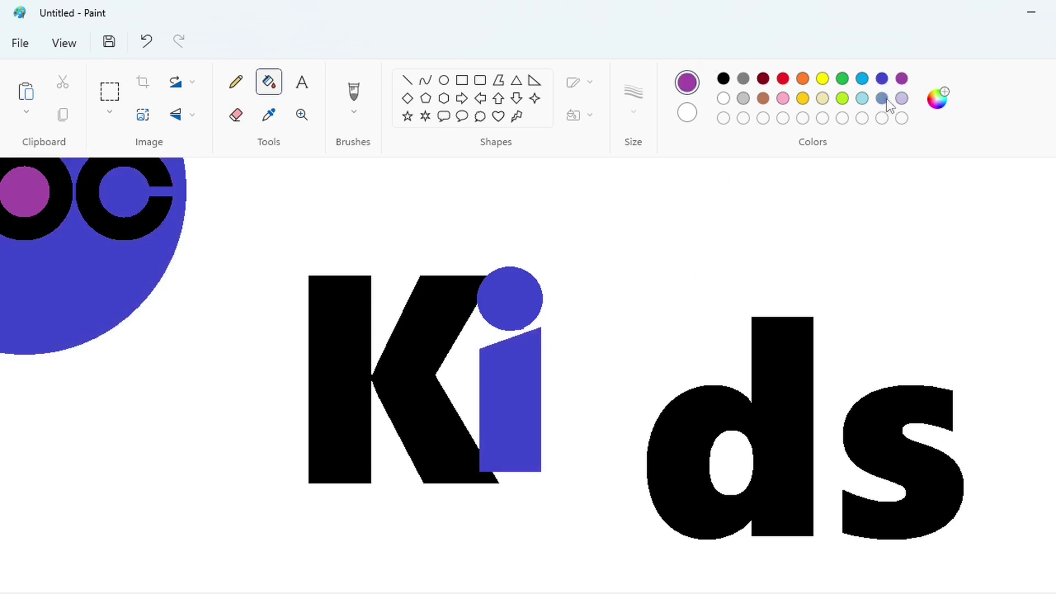
Slant the top of the d's stem with a white line and fill the cut-off piece white.
click(724, 99)
scroll(738, 460, down, 1)
scroll(737, 459, up, 1)
scroll(738, 460, down, 3)
scroll(737, 459, right, 2)
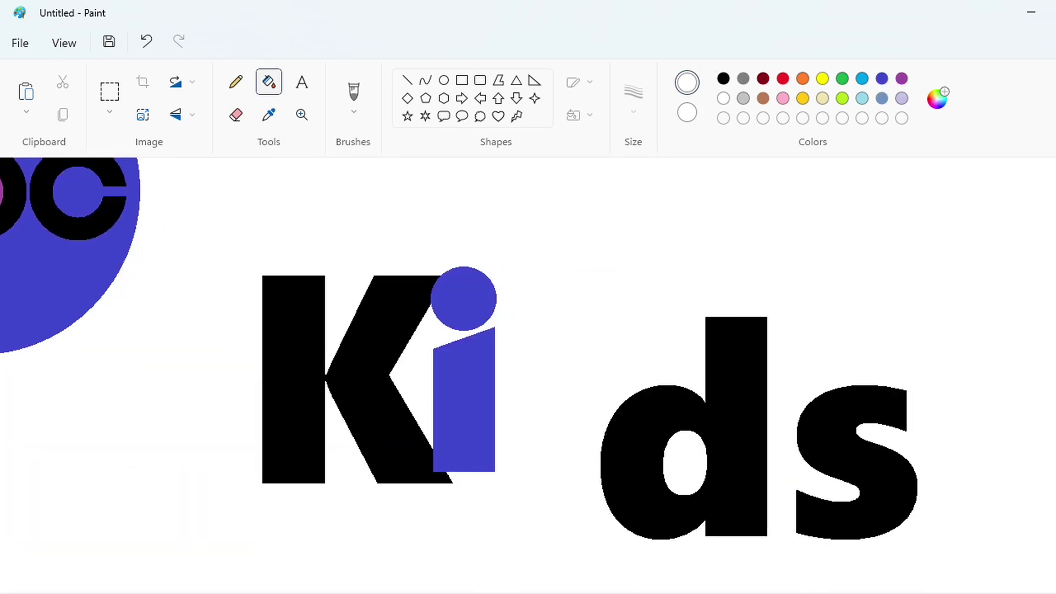
click(110, 92)
click(407, 80)
mouse_move(677, 346)
mouse_down()
mouse_move(840, 313)
mouse_move(552, 580)
mouse_up()
click(269, 82)
click(728, 325)
Move the d up against the i so it overlaps the stem, and erase the original s with white fill.
click(109, 93)
mouse_move(674, 453)
mouse_down()
mouse_move(154, 335)
mouse_move(542, 419)
mouse_up()
click(268, 82)
click(847, 428)
Add a large lowercase s in indigo and a different font beside the d.
click(302, 82)
click(723, 79)
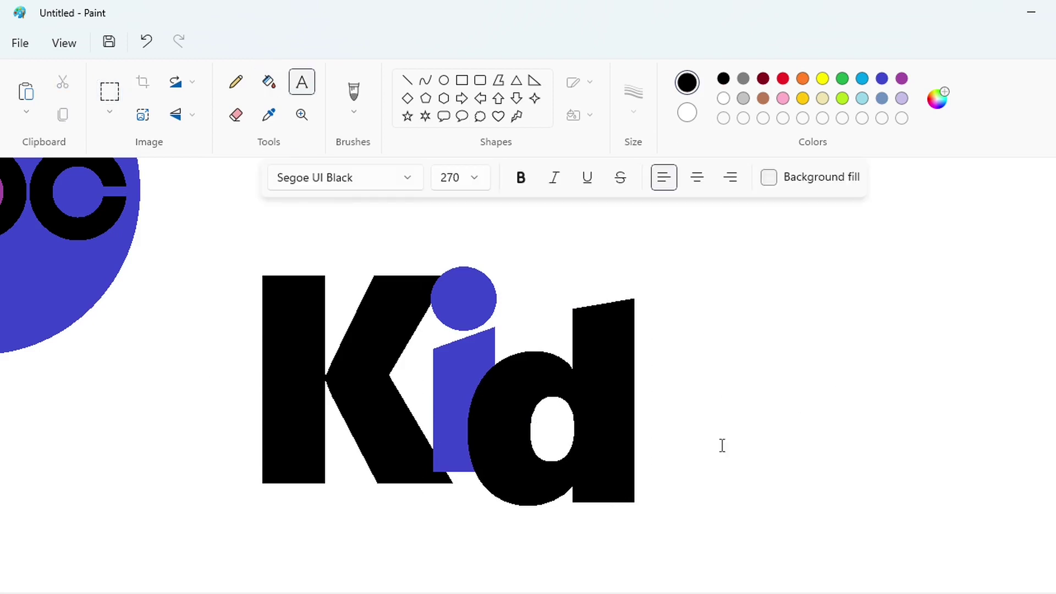
click(721, 445)
click(412, 179)
scroll(424, 240, up, 10)
scroll(423, 240, up, 15)
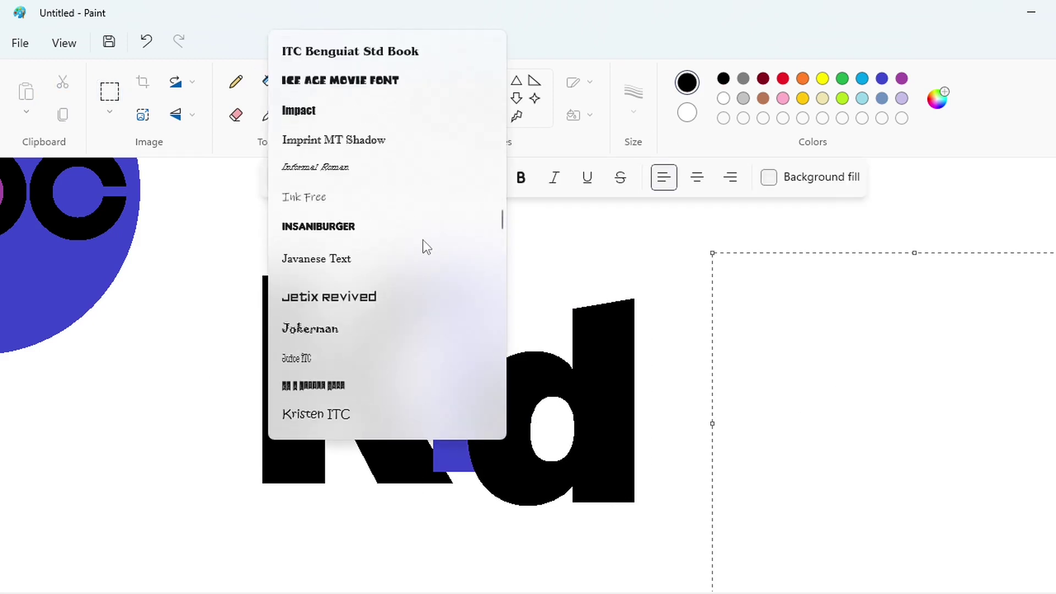
click(418, 78)
text(s)
mouse_move(712, 253)
mouse_down()
mouse_move(598, 224)
mouse_move(625, 210)
mouse_move(713, 267)
mouse_up()
click(517, 237)
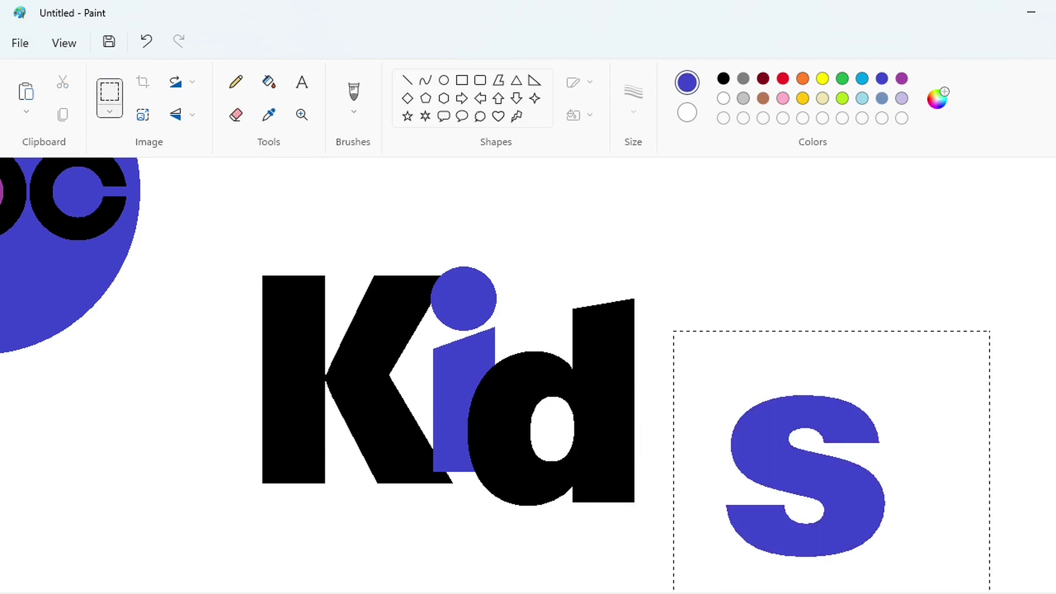
Copy the indigo s, undo the original, and place the pasted s overlapping the lower part of the d's stem.
key(ctrl+c)
key(ctrl+z)
key(ctrl+z)
key(ctrl+z)
key(ctrl+v)
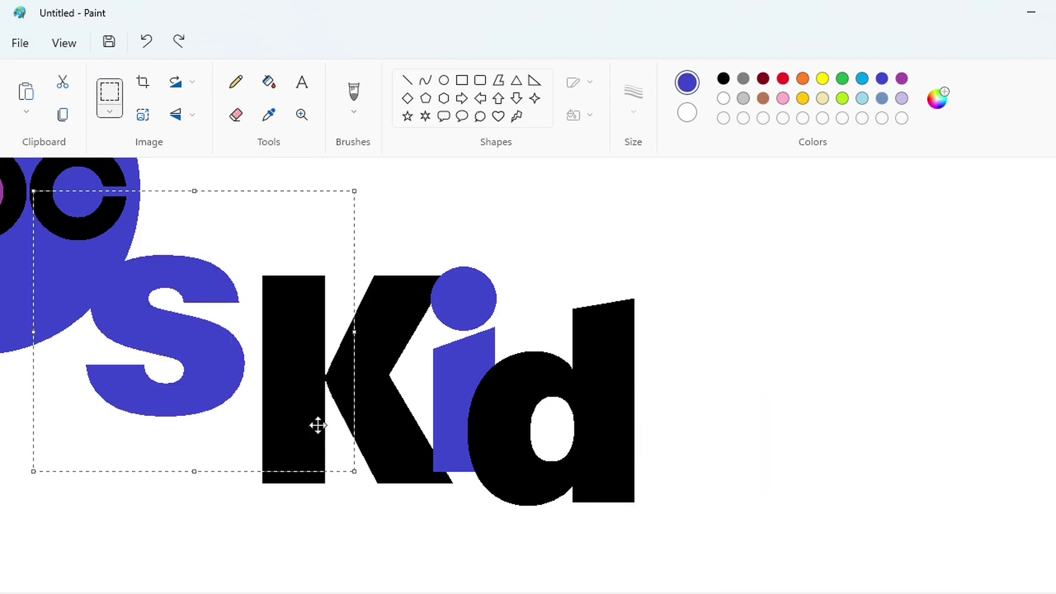
drag(181, 328, 696, 403)
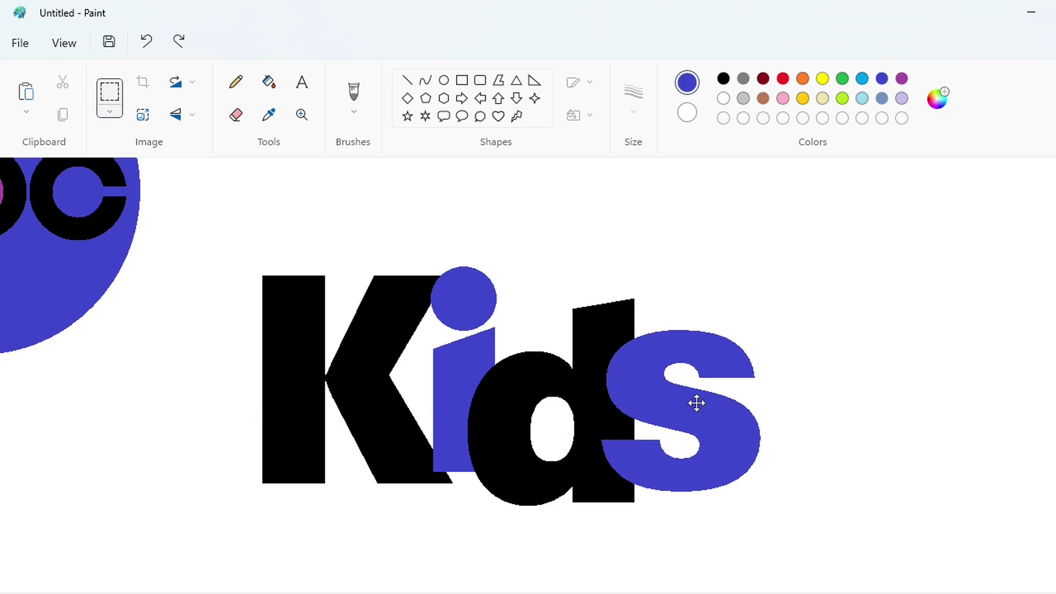
Copy the whole Kids lettering and place a slightly enlarged copy below and to the left of the abc circle.
click(960, 591)
drag(558, 297, 913, 501)
key(ctrl+c)
key(ctrl+v)
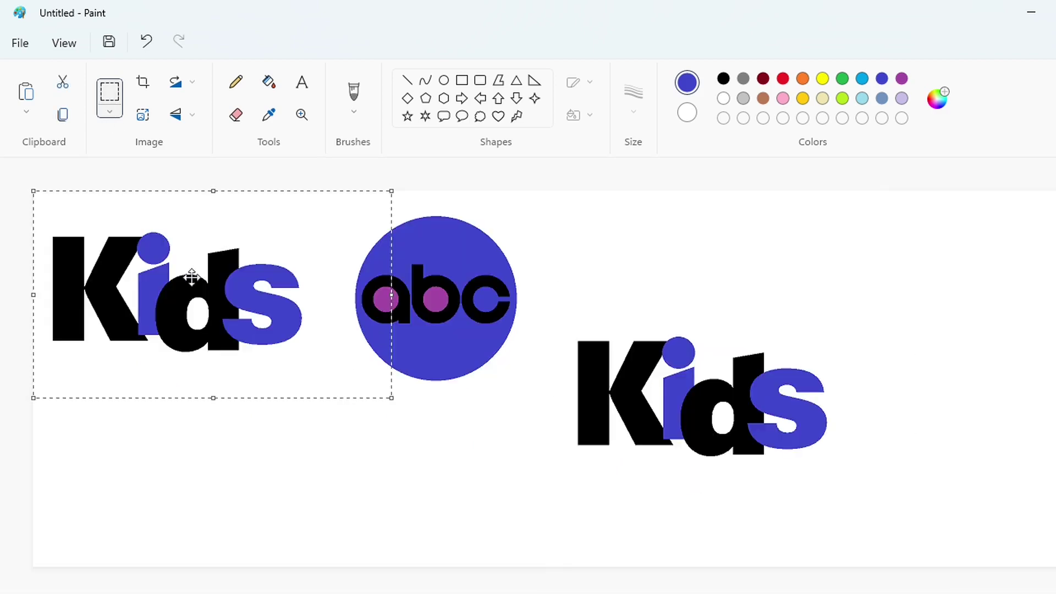
mouse_move(193, 276)
mouse_down()
mouse_move(447, 375)
mouse_move(215, 429)
mouse_up()
drag(416, 344, 437, 316)
drag(179, 424, 223, 436)
Erase the original Kids lettering beside the abc circle with white fill.
click(269, 81)
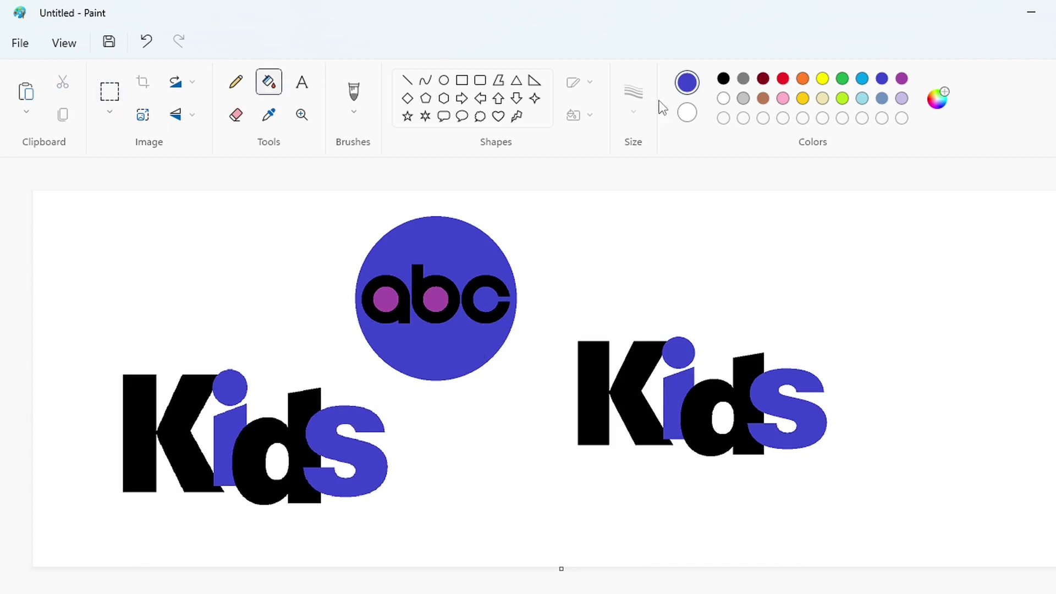
click(593, 393)
click(751, 388)
click(774, 390)
scroll(672, 507, up, 1)
scroll(672, 507, down, 2)
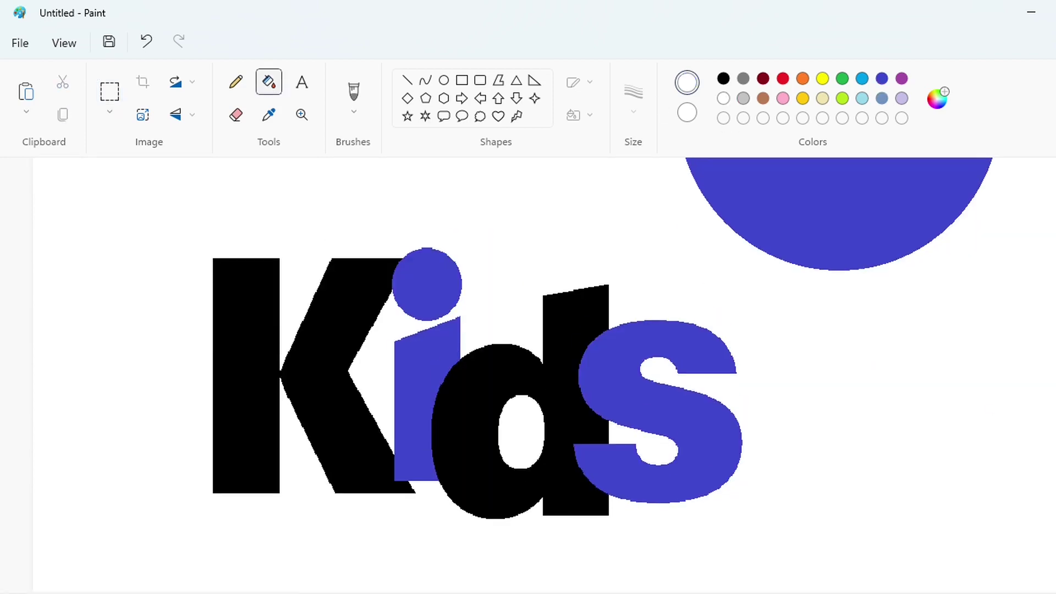
Outline the K's left side and top edges with purple lines up to the i's dot, and switch to the purple Curve tool.
click(407, 80)
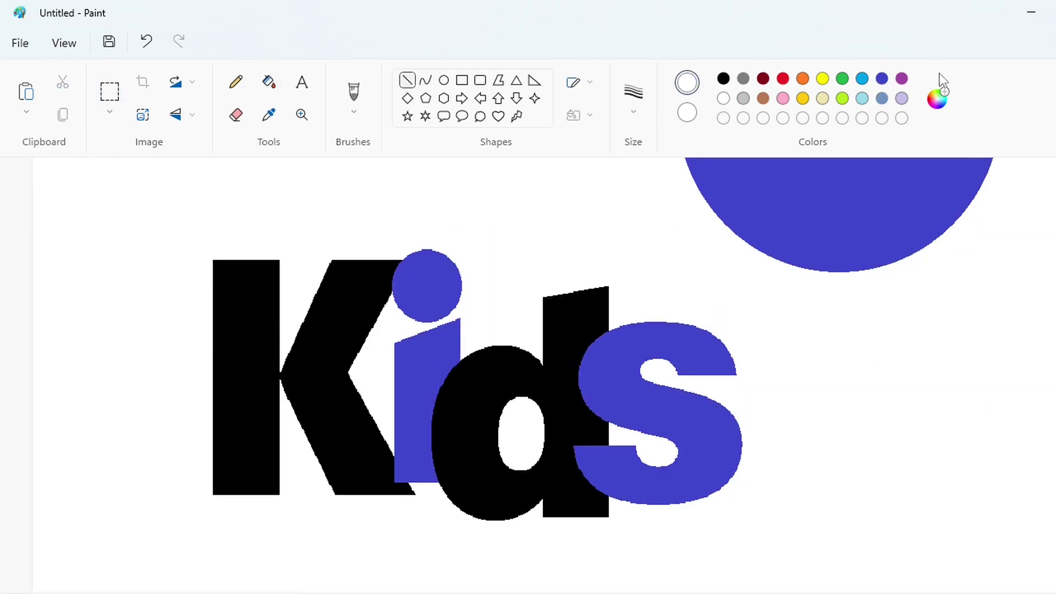
click(902, 79)
mouse_move(202, 495)
mouse_down()
mouse_move(204, 251)
mouse_move(290, 250)
mouse_up()
drag(289, 307, 310, 268)
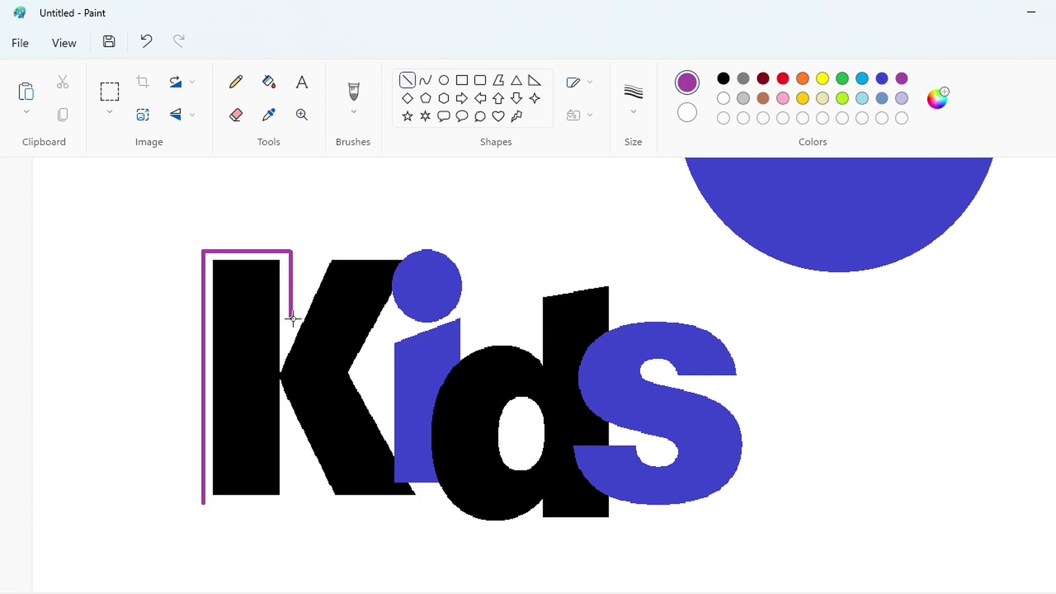
drag(292, 318, 396, 250)
click(445, 232)
click(723, 98)
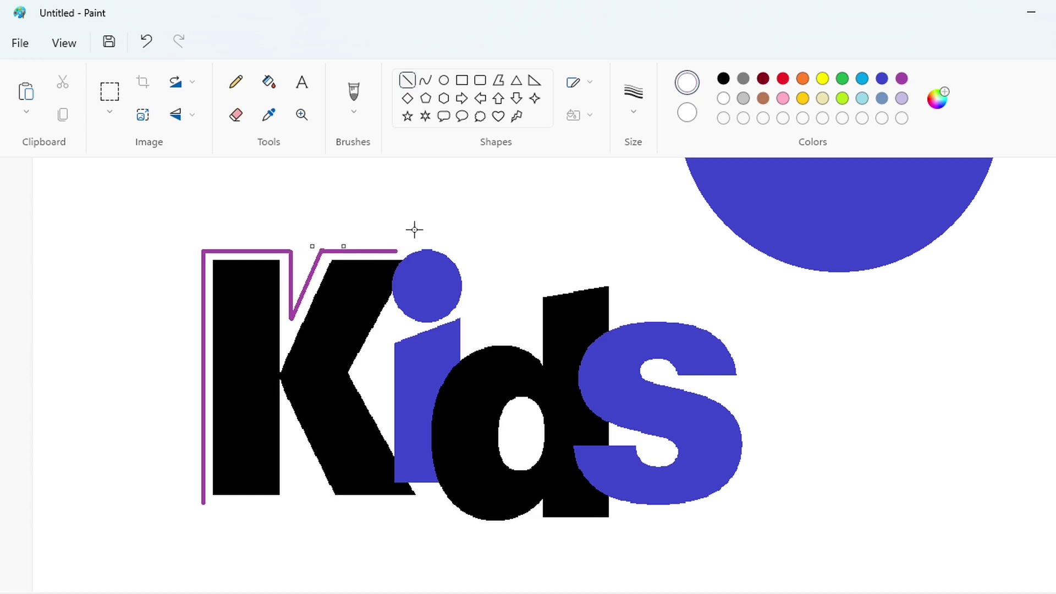
click(426, 81)
click(901, 78)
mouse_move(397, 251)
mouse_down()
mouse_move(465, 308)
mouse_move(488, 252)
mouse_move(499, 272)
mouse_up()
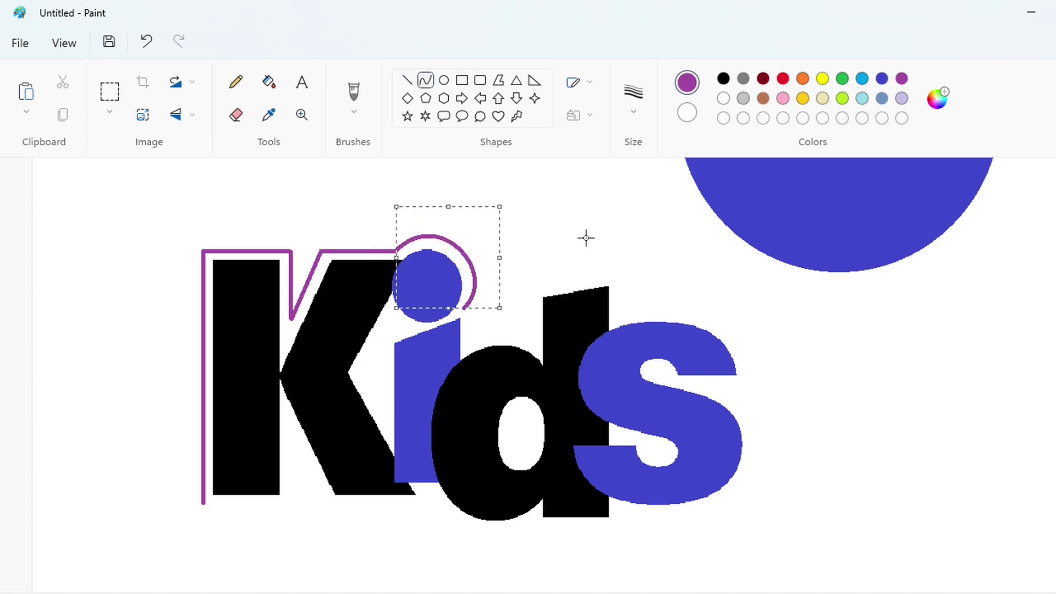
key(ctrl+z)
drag(397, 251, 442, 297)
drag(416, 255, 439, 224)
drag(479, 243, 490, 252)
key(ctrl+z)
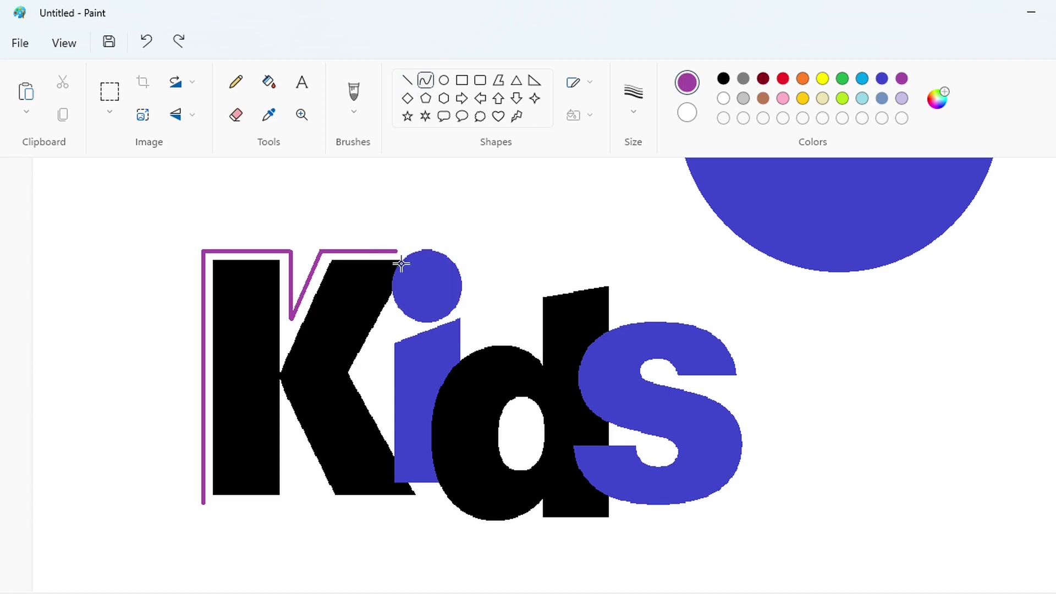
Draw a purple curve around the i's dot and continue the outline beside the i stem and over the d's bowl.
drag(397, 251, 465, 305)
drag(435, 269, 486, 270)
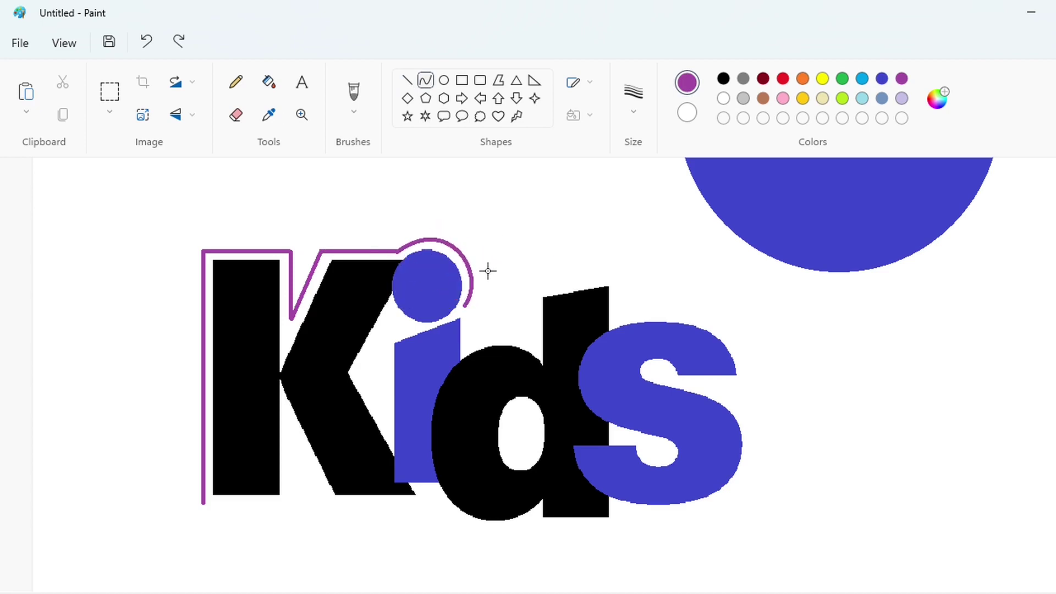
click(405, 82)
click(425, 80)
drag(474, 337, 515, 333)
Continue the purple outline around the d's slanted stem top and over the upper curve of the s to its notch.
click(408, 83)
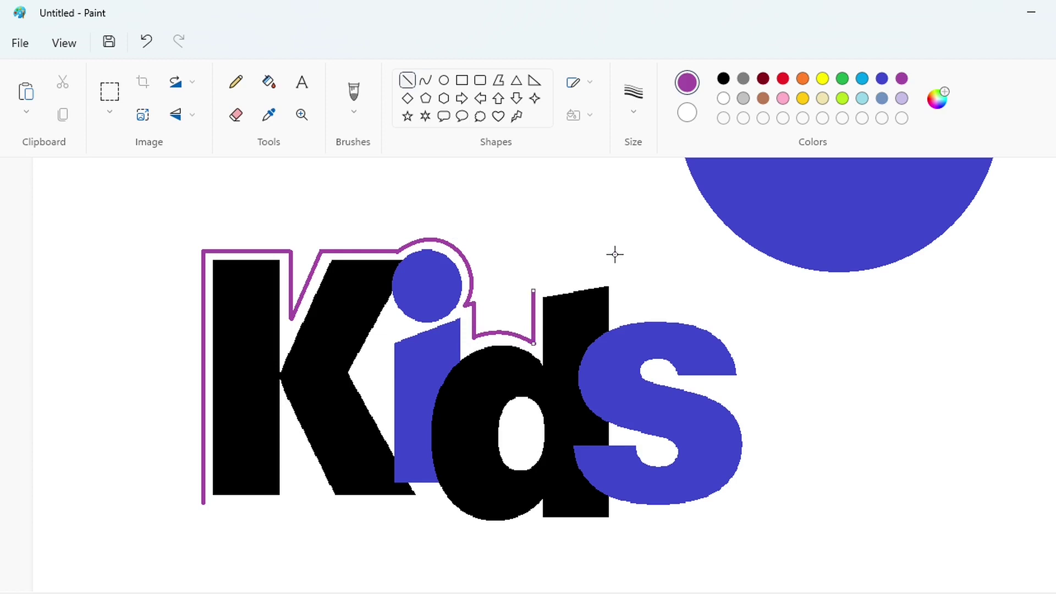
drag(533, 288, 616, 275)
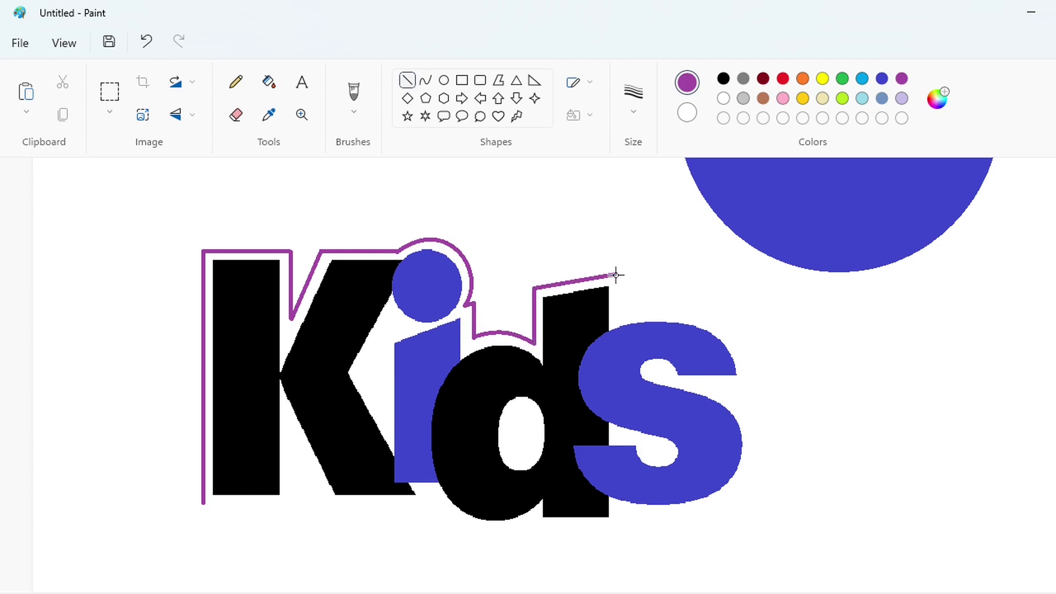
click(425, 80)
drag(619, 313, 747, 312)
click(747, 313)
click(408, 80)
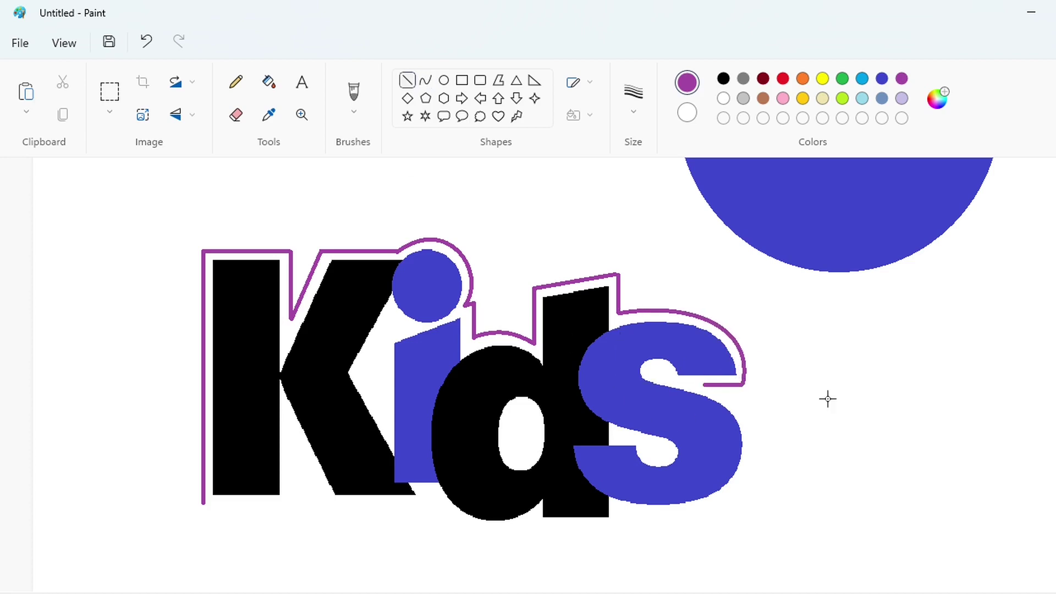
click(426, 80)
drag(705, 386, 745, 473)
mouse_move(734, 420)
mouse_down()
mouse_move(742, 410)
mouse_move(762, 448)
mouse_move(620, 515)
mouse_up()
drag(710, 491, 724, 504)
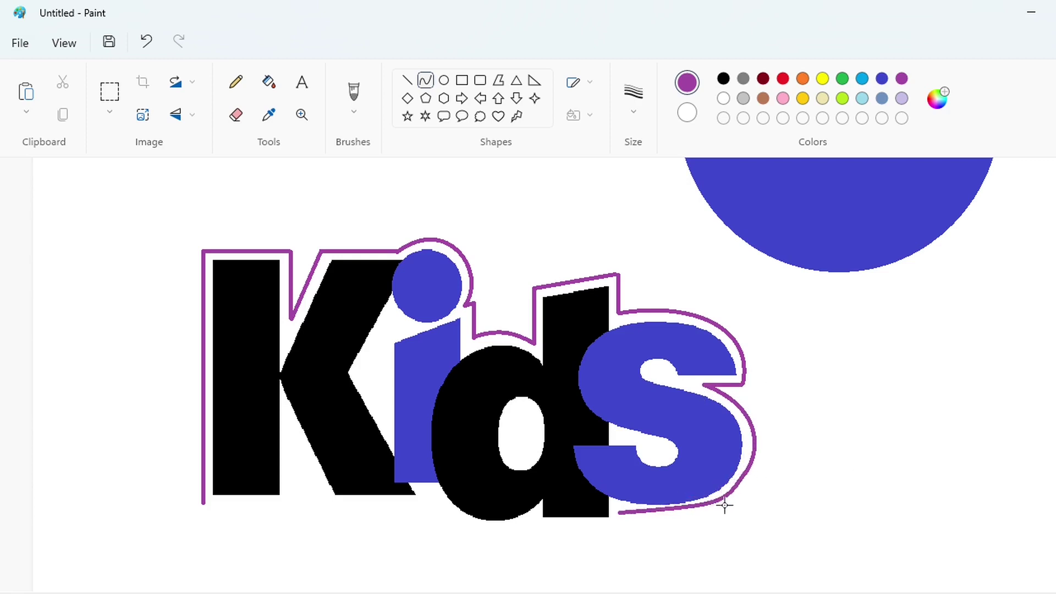
drag(650, 515, 648, 524)
click(843, 529)
key(ctrl+z)
key(ctrl+z)
Draw a purple curve around the lower bowl of the s, from its notch to the d's base.
drag(705, 386, 751, 469)
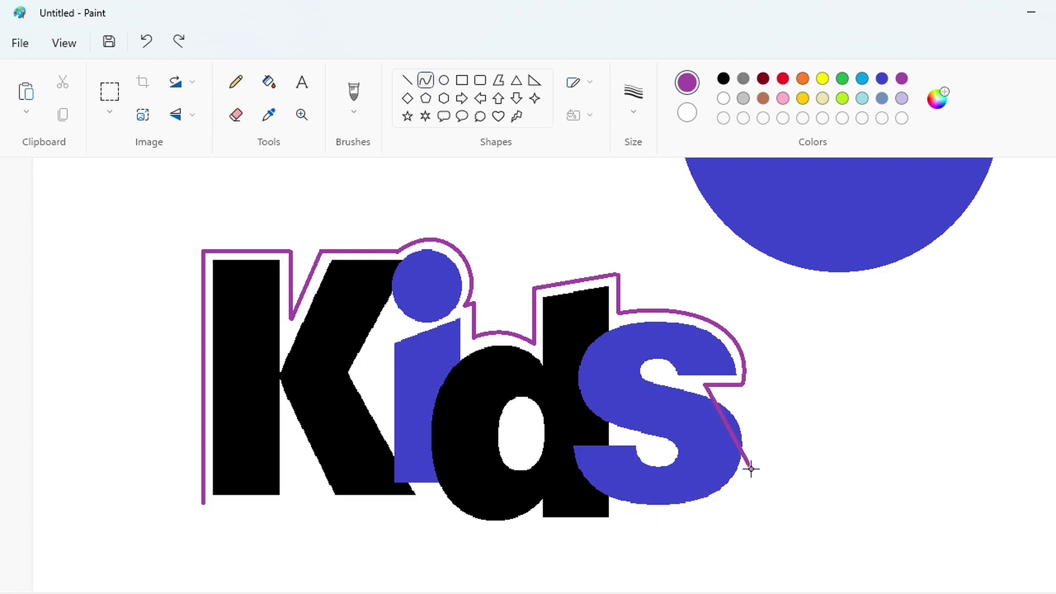
mouse_move(744, 428)
mouse_down()
mouse_move(754, 399)
mouse_move(763, 445)
mouse_move(621, 513)
mouse_up()
drag(712, 485, 729, 509)
mouse_move(669, 516)
mouse_down()
mouse_move(670, 525)
mouse_move(677, 518)
mouse_up()
Continue the purple outline with lines beneath the d's stem and a curve under its bowl to the K's foot.
click(407, 80)
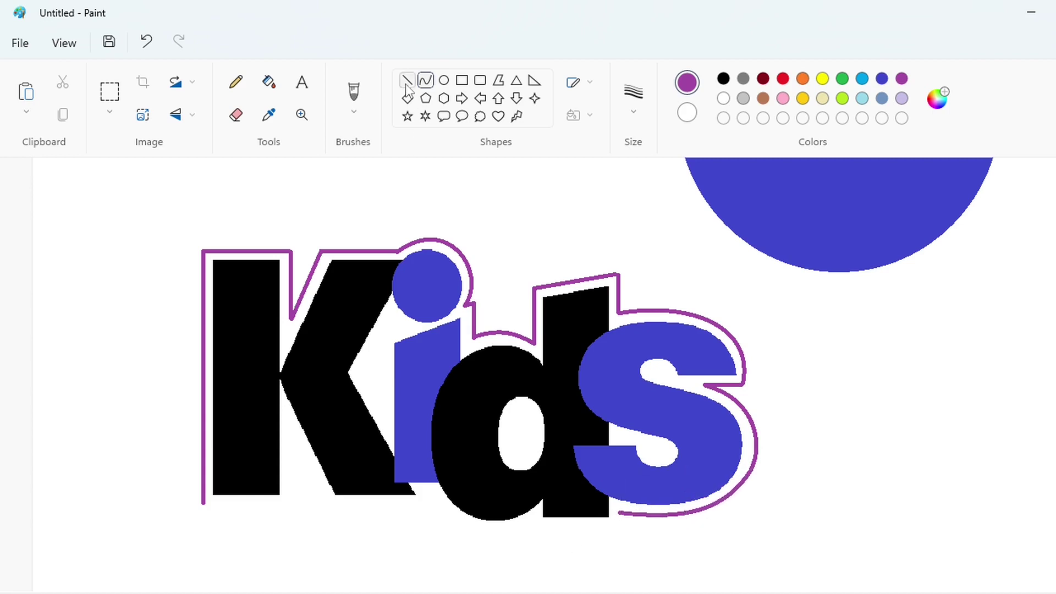
mouse_move(597, 529)
mouse_down()
mouse_move(536, 529)
mouse_move(427, 500)
mouse_move(435, 492)
mouse_up()
click(427, 86)
drag(486, 509, 495, 536)
drag(461, 519, 453, 527)
Close the purple outline with lines beneath the K's two feet and into the gap between them.
scroll(442, 509, up, 2)
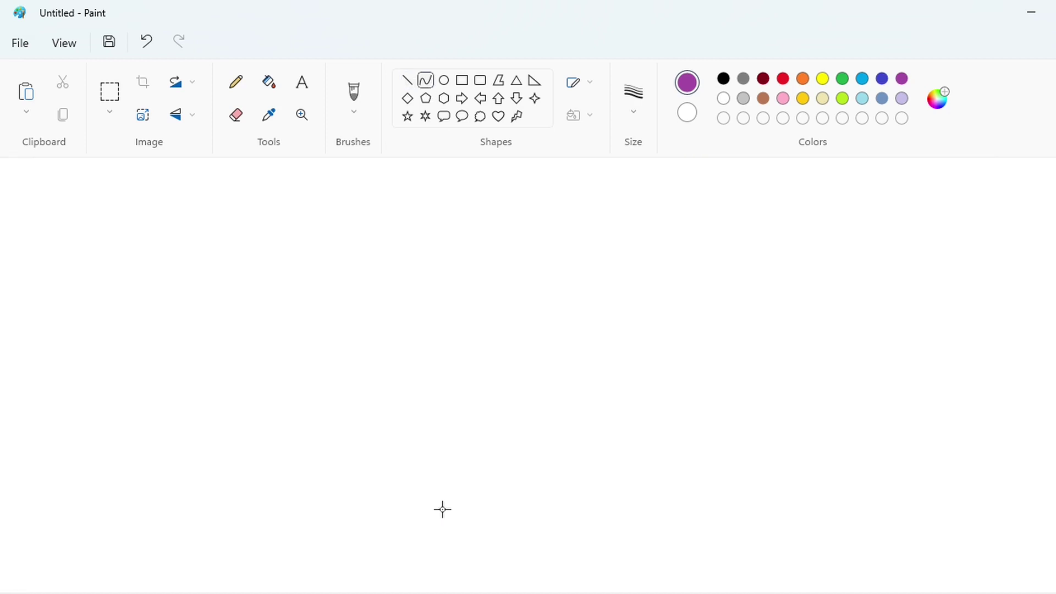
scroll(442, 509, down, 3)
click(442, 516)
scroll(720, 515, up, 1)
scroll(720, 515, down, 5)
click(407, 80)
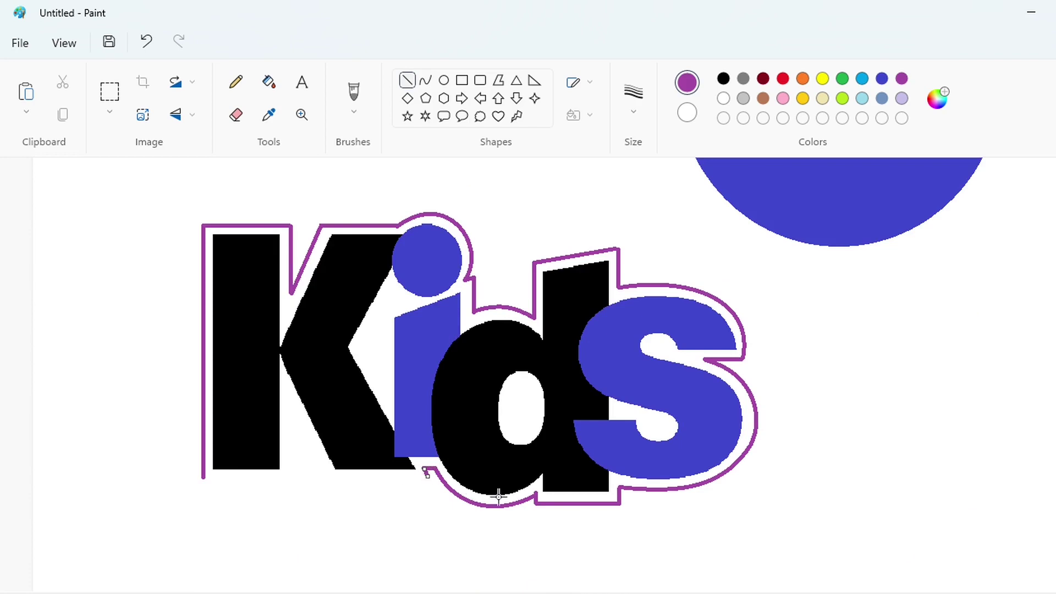
mouse_move(427, 480)
mouse_down()
mouse_move(329, 480)
mouse_move(291, 413)
mouse_move(291, 479)
mouse_move(204, 479)
mouse_up()
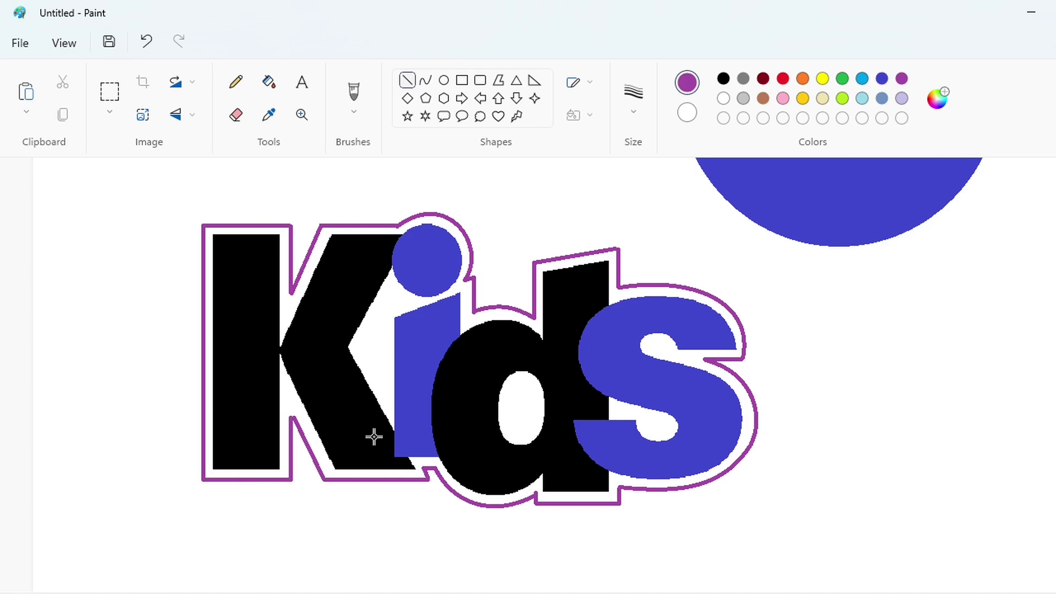
Outline the gap between the K and the i in purple, with a curve beneath the i's dot.
drag(356, 347, 388, 290)
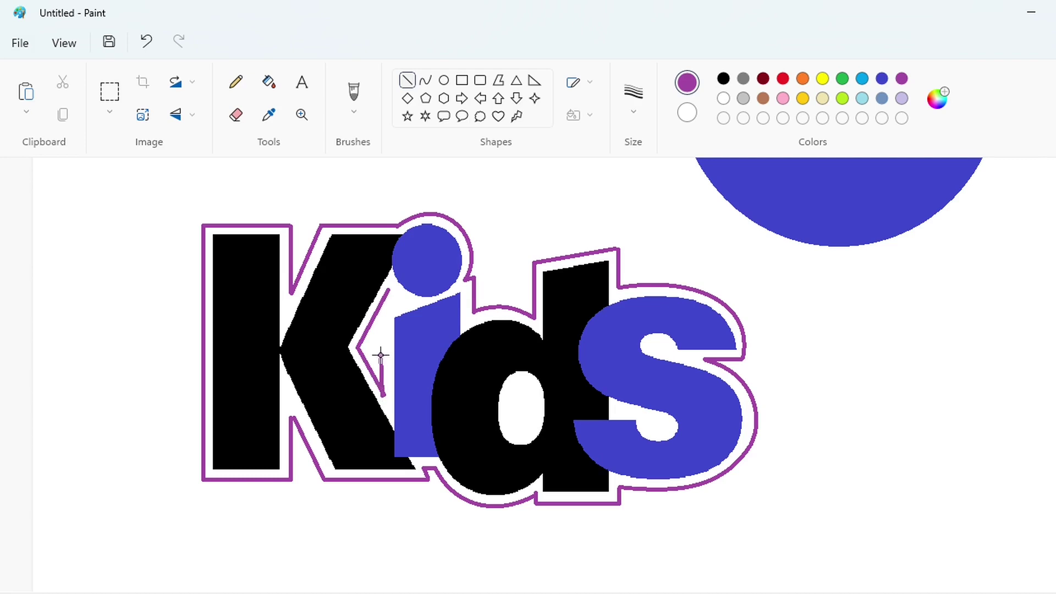
drag(381, 328, 383, 319)
click(425, 81)
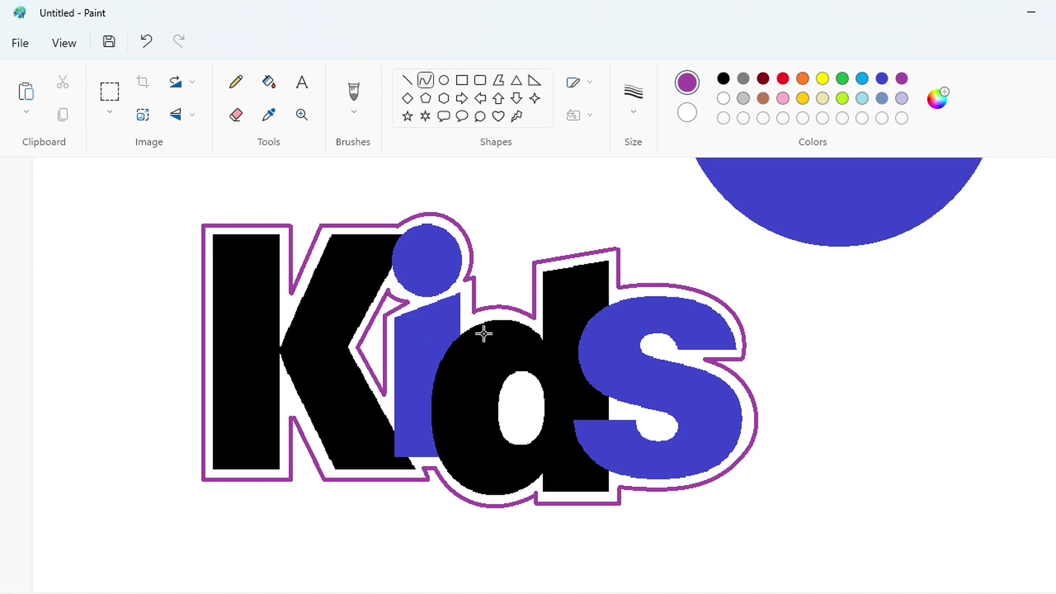
Draw purple ovals inside the d's opening and the two inner gaps of the s.
click(443, 80)
drag(507, 381, 538, 434)
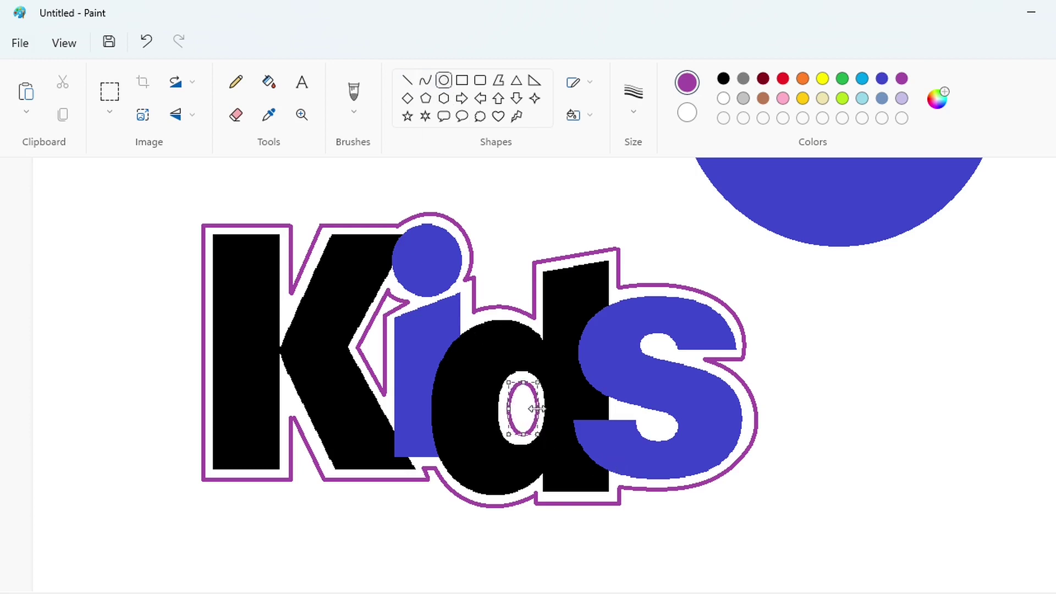
click(588, 428)
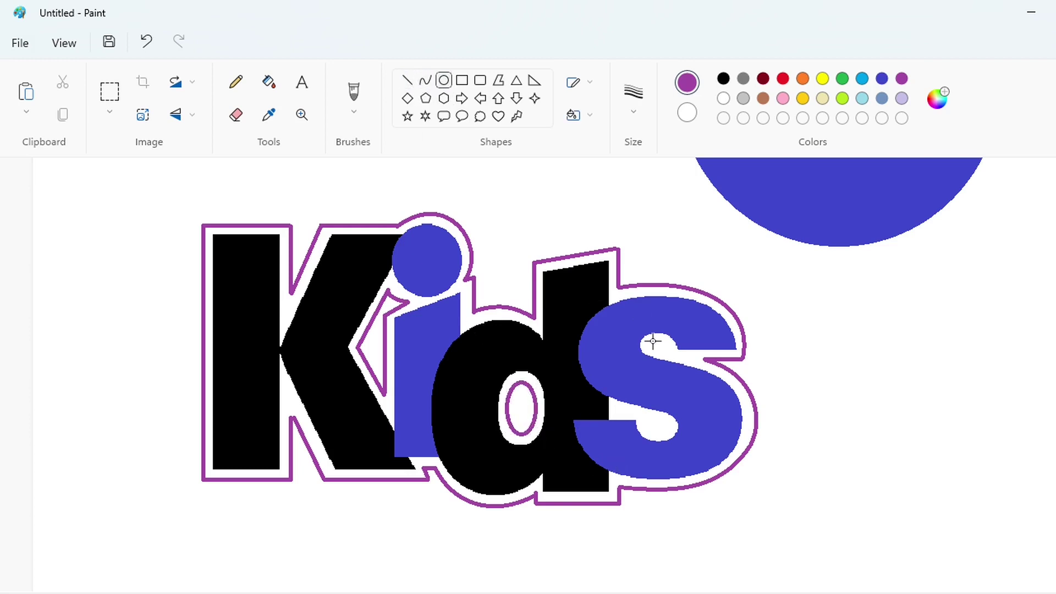
drag(661, 431, 667, 431)
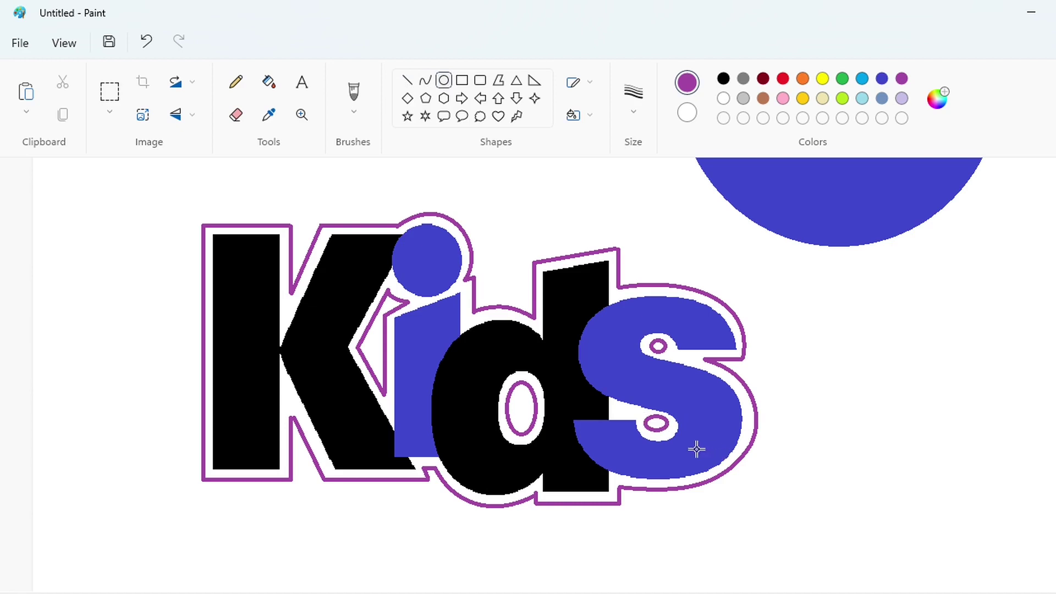
Draw a small purple triangle in the gap between the d's stem and the s's lower curve.
click(516, 80)
drag(545, 339, 639, 416)
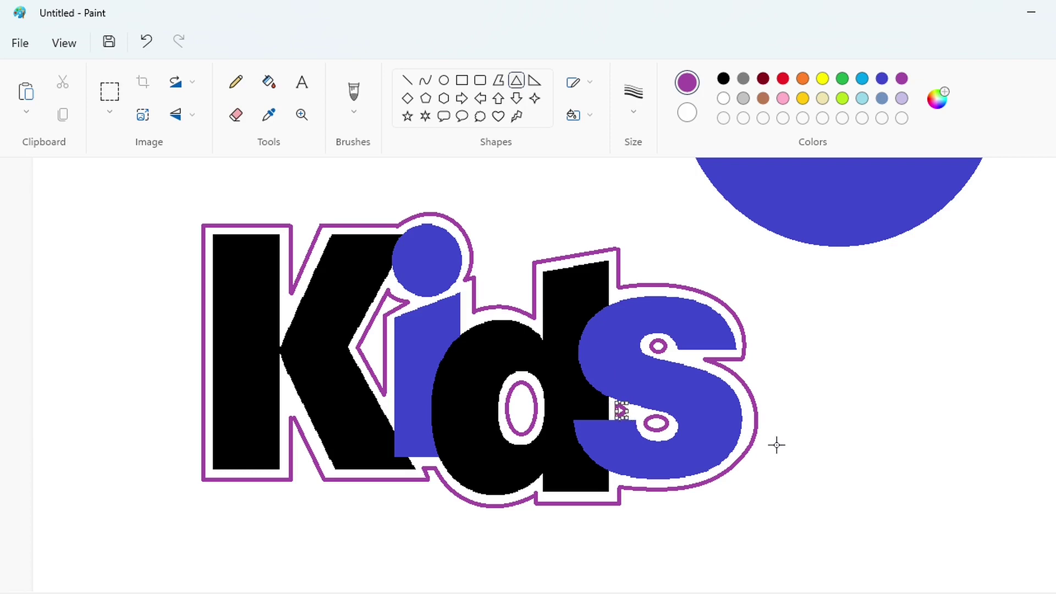
key(ctrl+z)
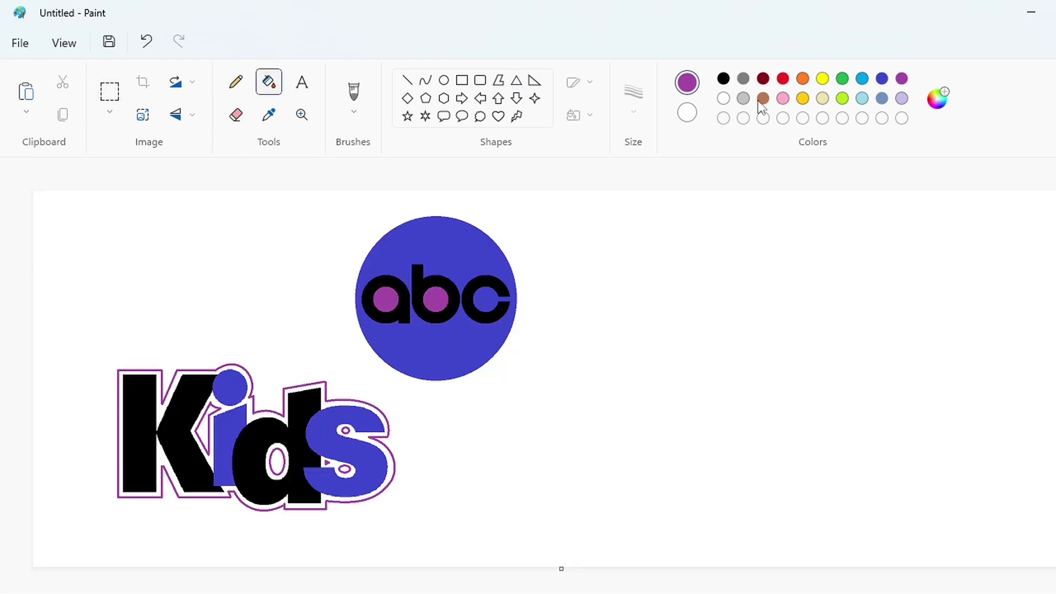
Fill the i's stem, the i's dot and the s with dark red.
click(763, 78)
click(231, 418)
click(366, 420)
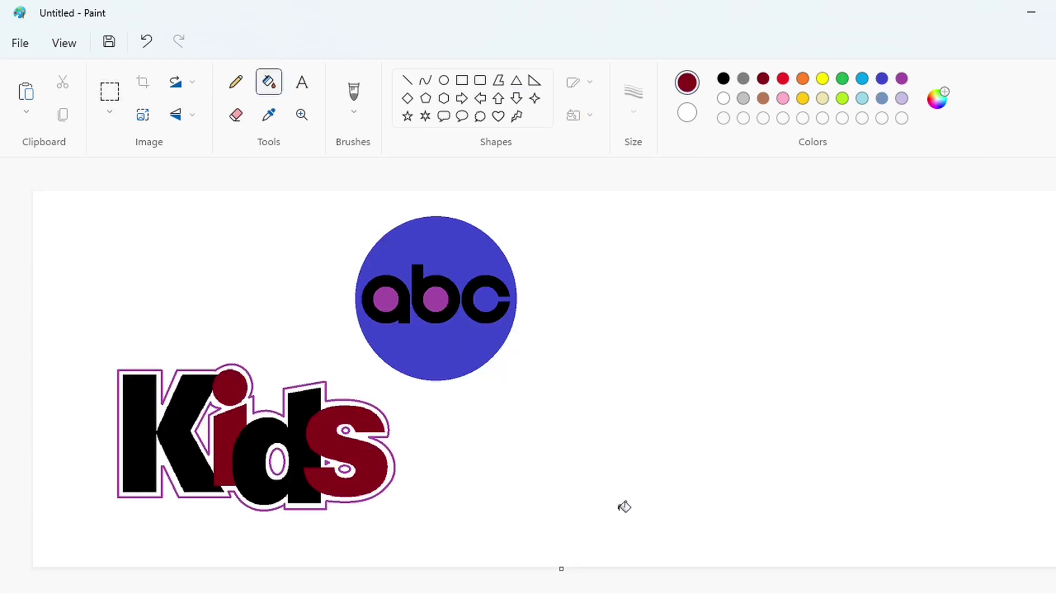
Copy the whole Kids lettering and place the copy in the empty area right of the abc circle.
click(109, 92)
drag(416, 526, 79, 349)
key(ctrl+c)
key(ctrl+v)
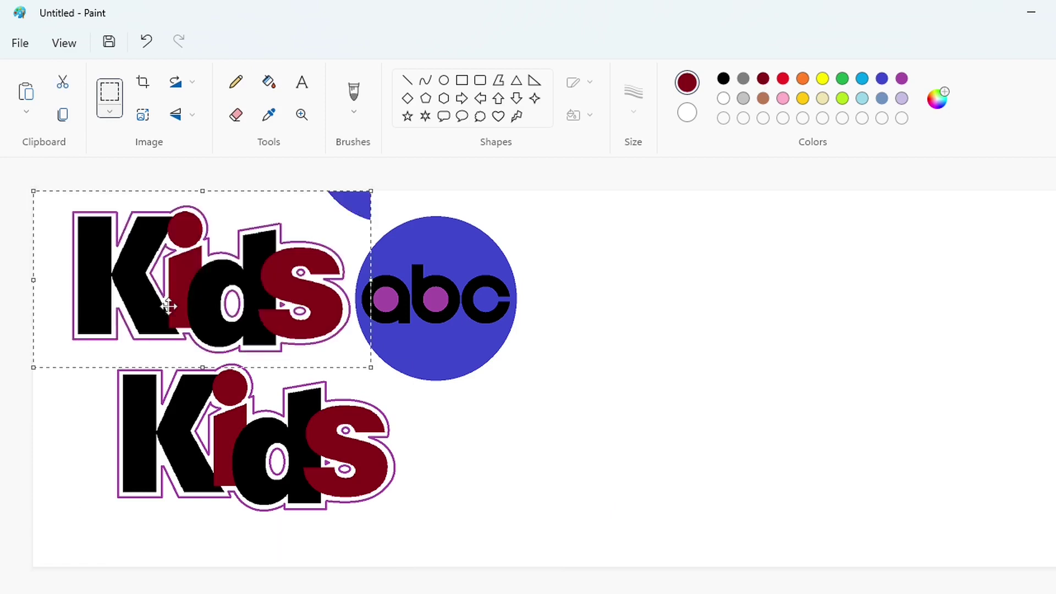
drag(167, 304, 786, 428)
click(299, 163)
Cover the original Kids lettering below the abc circle with white rectangles, leaving the circle and the copy intact.
click(462, 82)
click(723, 99)
drag(99, 346, 322, 521)
mouse_move(305, 378)
mouse_down()
mouse_move(369, 444)
mouse_move(263, 524)
mouse_up()
drag(355, 392, 413, 435)
drag(1001, 304, 937, 355)
click(109, 92)
drag(658, 295, 1019, 546)
key(ctrl+c)
key(ctrl+v)
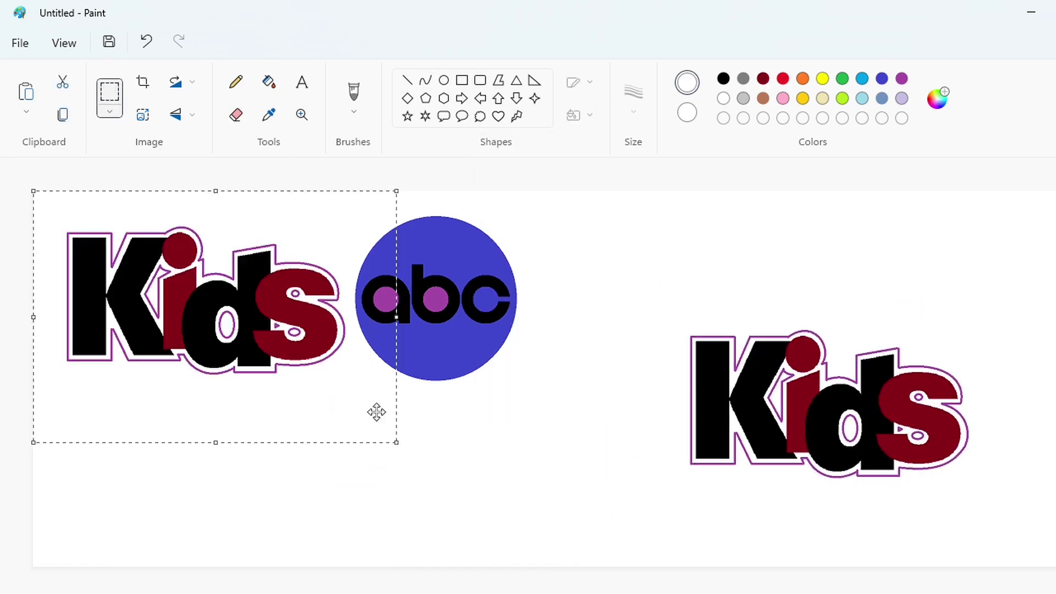
mouse_move(186, 301)
mouse_down()
mouse_move(367, 372)
mouse_move(391, 399)
mouse_move(201, 340)
mouse_up()
click(269, 82)
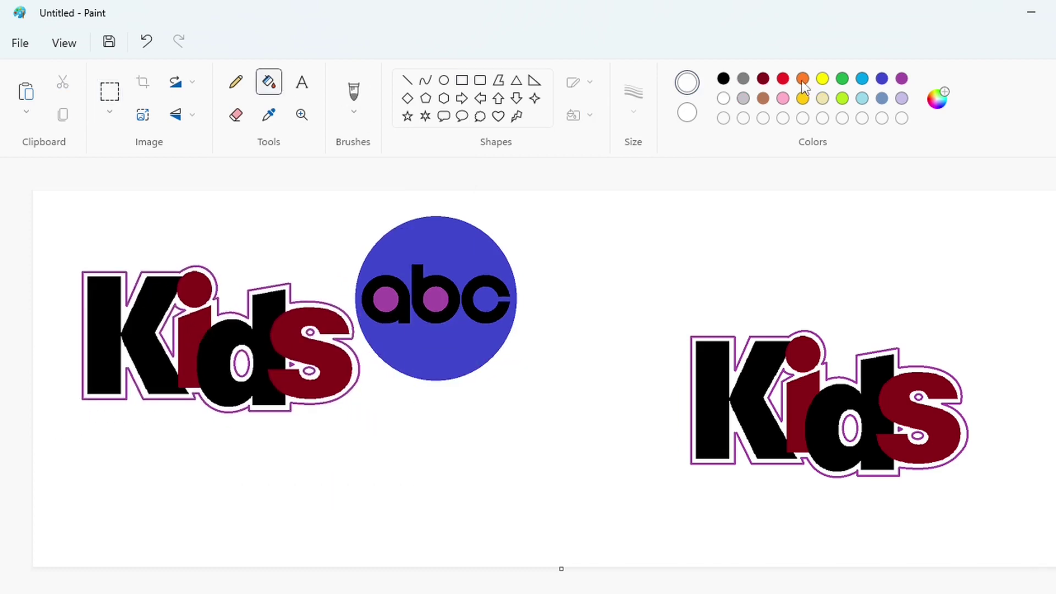
key(ctrl+z)
Fill the bands around the letters, the d's opening and the s's lower gap with brown, and the K–i gap with purple.
click(763, 97)
click(739, 374)
click(842, 426)
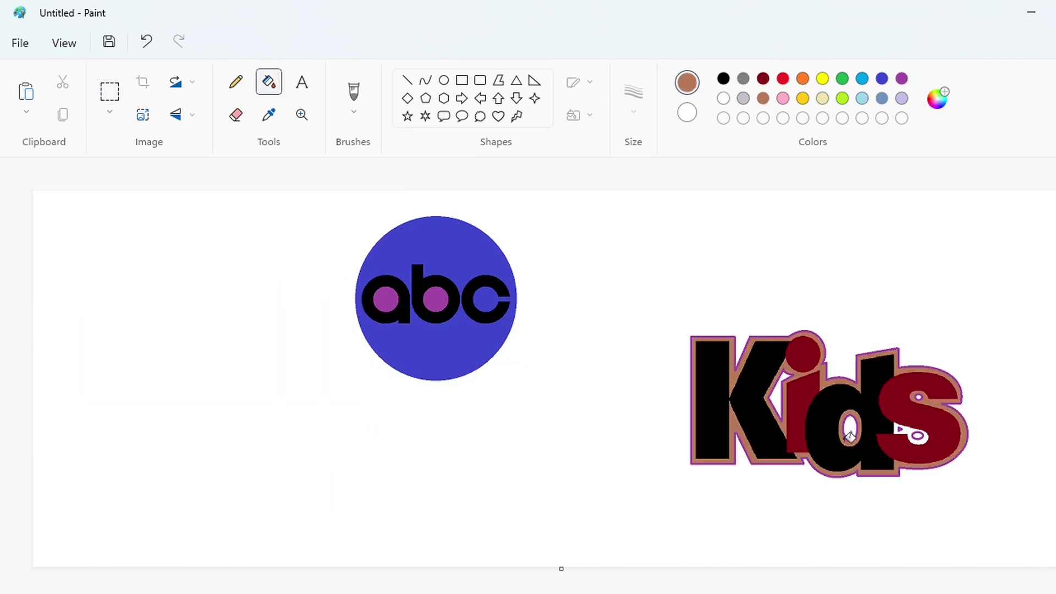
click(906, 430)
click(901, 78)
click(777, 394)
Copy the brown-banded Kids lettering and place the copy over the lower part of the abc circle.
click(110, 90)
drag(641, 274, 1031, 561)
key(ctrl+c)
key(ctrl+v)
drag(194, 341, 389, 408)
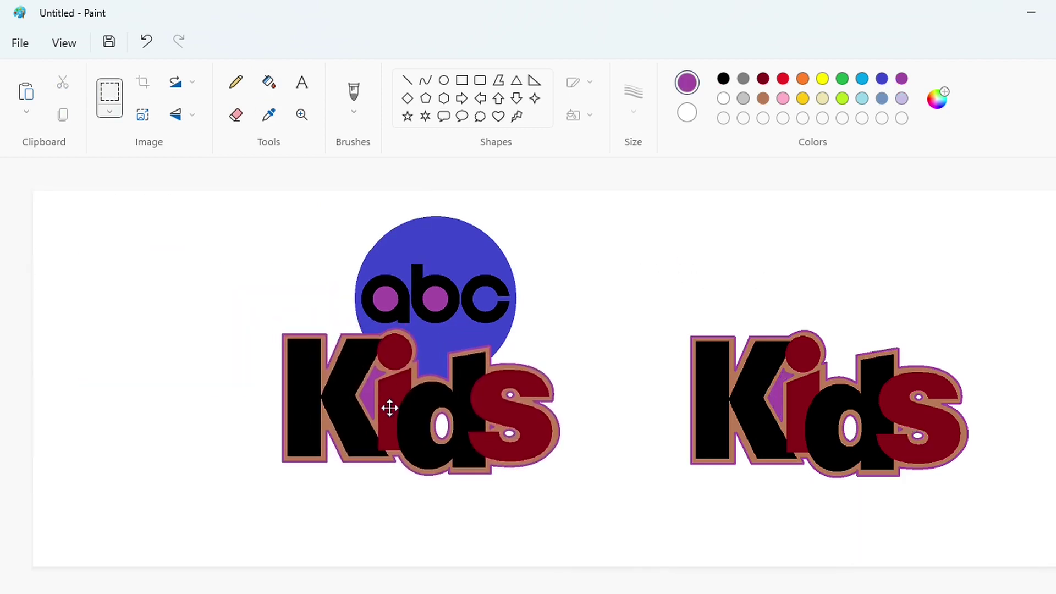
key(Right)
key(Right)
key(Right)
key(Down)
key(Down)
key(Down)
key(Up)
key(Up)
key(Up)
key(Right)
key(Right)
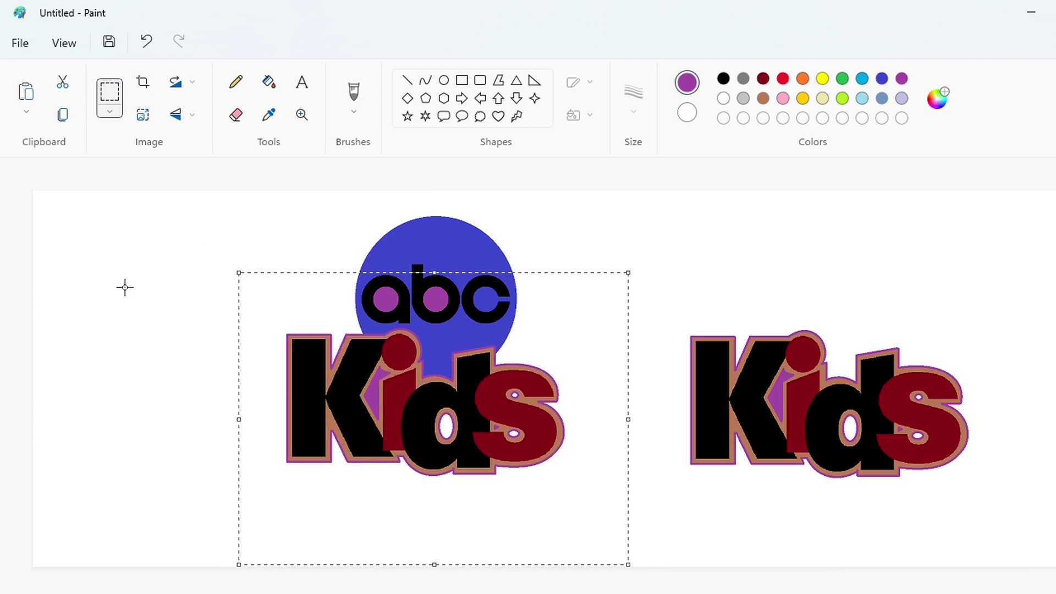
click(462, 79)
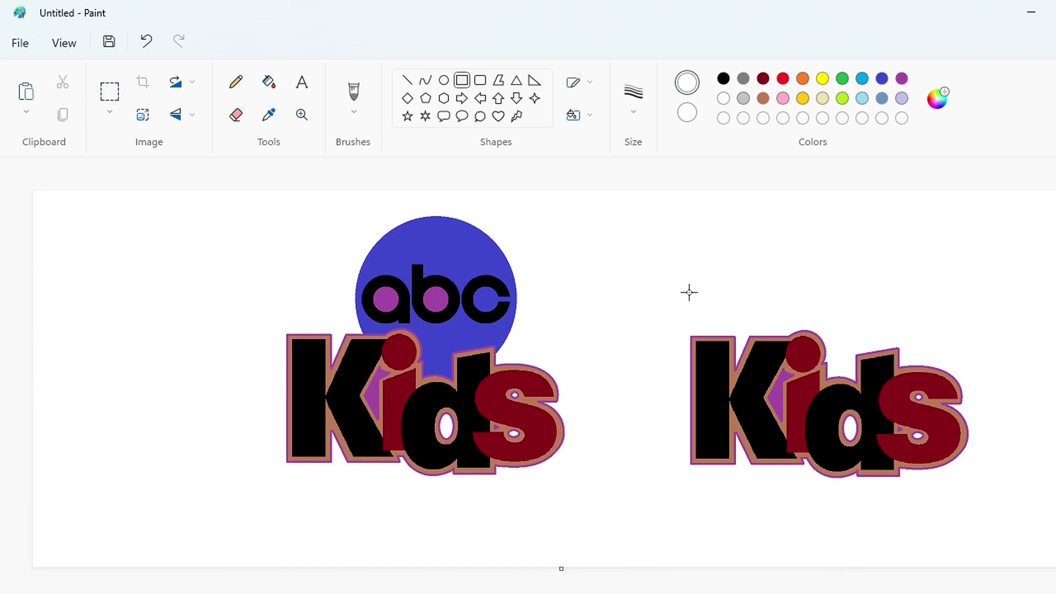
key(ctrl+z)
key(ctrl+z)
key(ctrl+z)
key(ctrl+z)
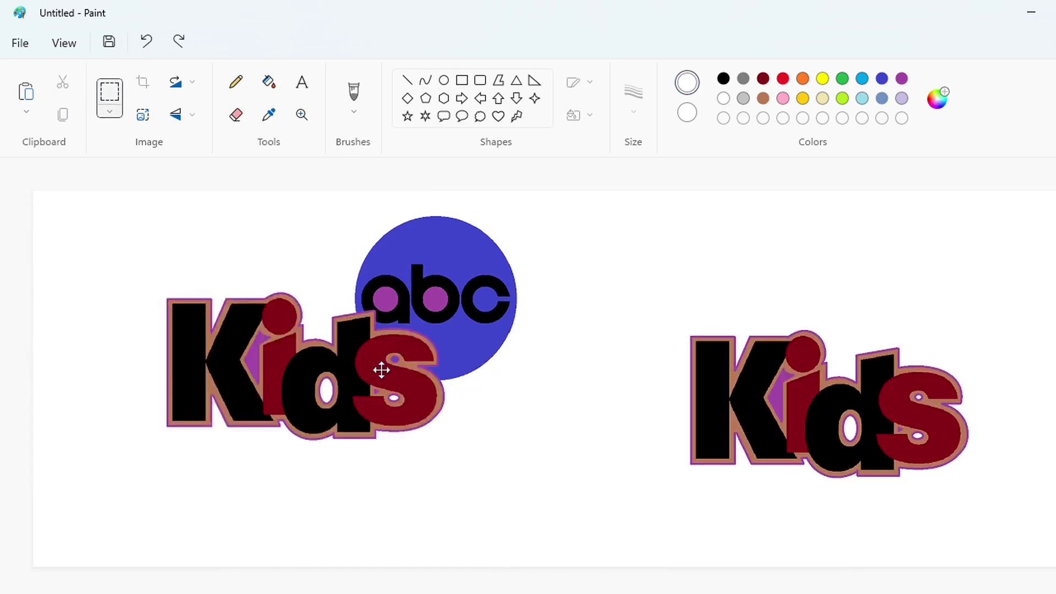
Position the Kids copy roughly centred over the lower part of the abc circle, with its top edge just below the abc letters.
key(Right)
key(Right)
key(Right)
key(Right)
key(Right)
key(Right)
key(Right)
key(Right)
key(Right)
key(Right)
key(Right)
key(Right)
key(Right)
key(Right)
key(Right)
key(Right)
key(Right)
key(Right)
key(Right)
key(Right)
key(Left)
key(Down)
key(Down)
key(Up)
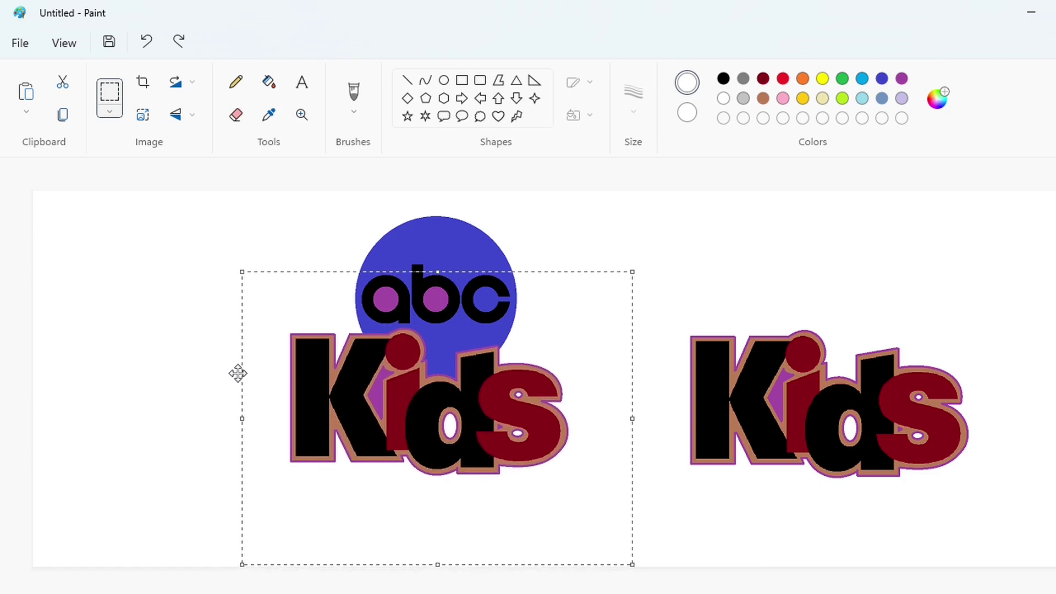
click(164, 286)
Erase the spare Kids lettering right of the logo by covering it with a white rectangle.
click(462, 80)
drag(670, 292, 1055, 530)
click(537, 361)
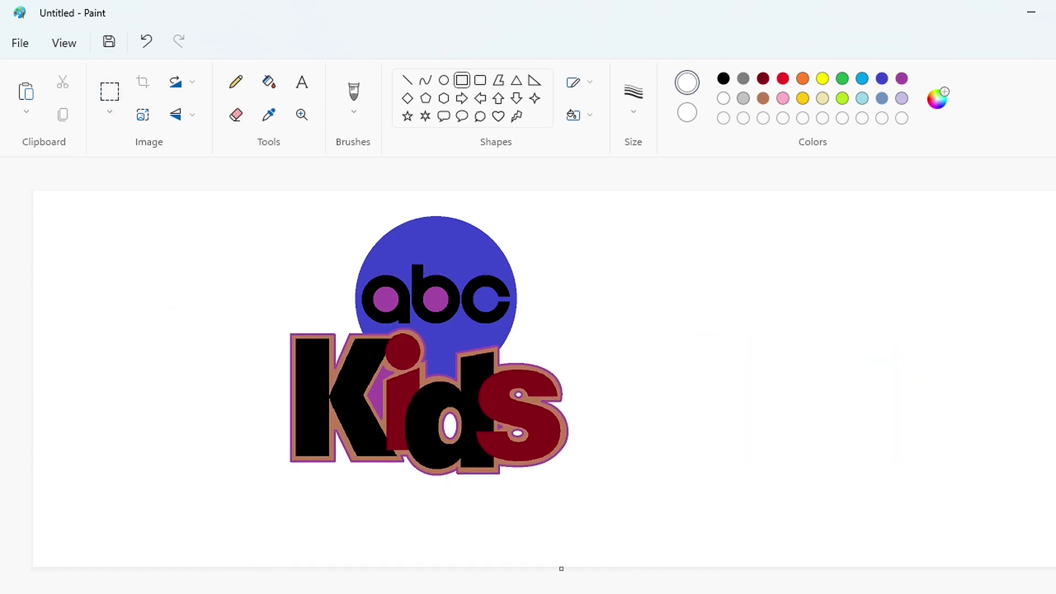
Separate the i's stem from the K's lower leg with brown lines along the stem's left side and bottom.
scroll(688, 589, up, 2)
click(763, 98)
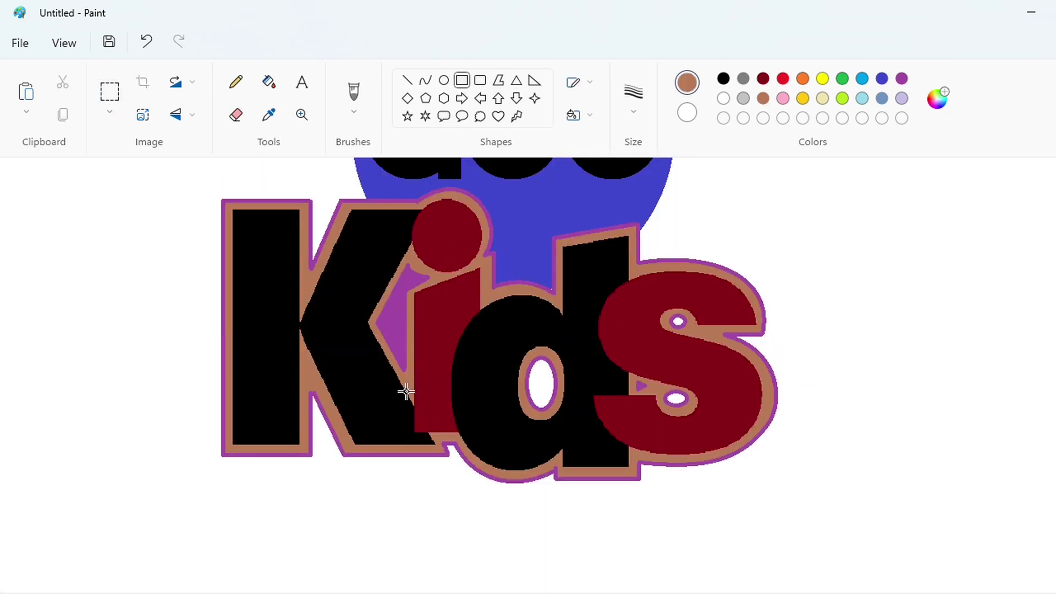
click(407, 80)
mouse_move(412, 364)
mouse_down()
mouse_move(412, 436)
mouse_move(445, 435)
mouse_up()
click(525, 460)
click(466, 443)
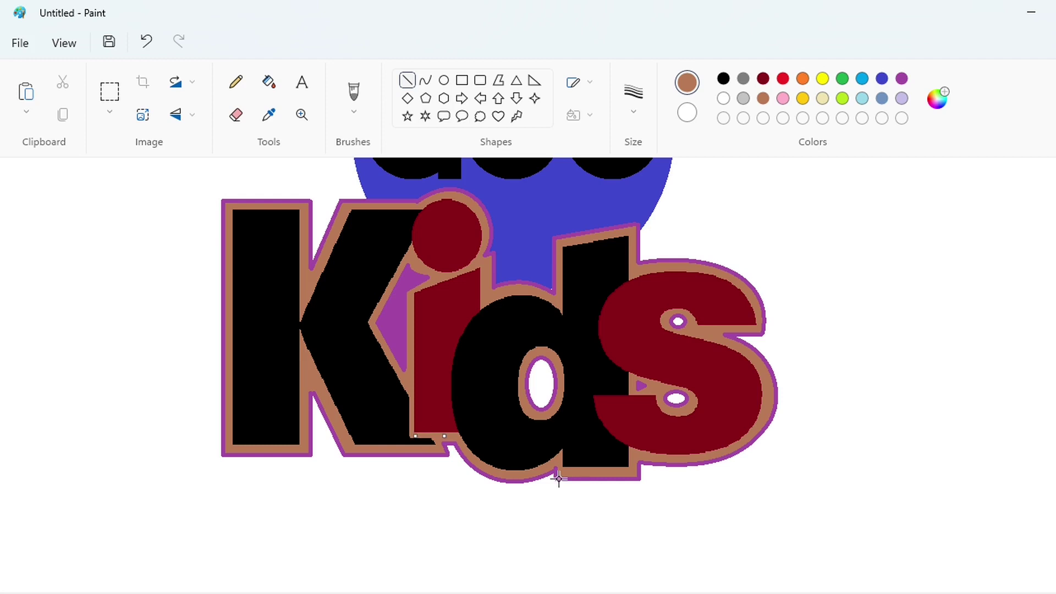
Create a custom medium blue colour, darkening the chosen blue slightly, and add it to the palette.
scroll(893, 542, up, 2)
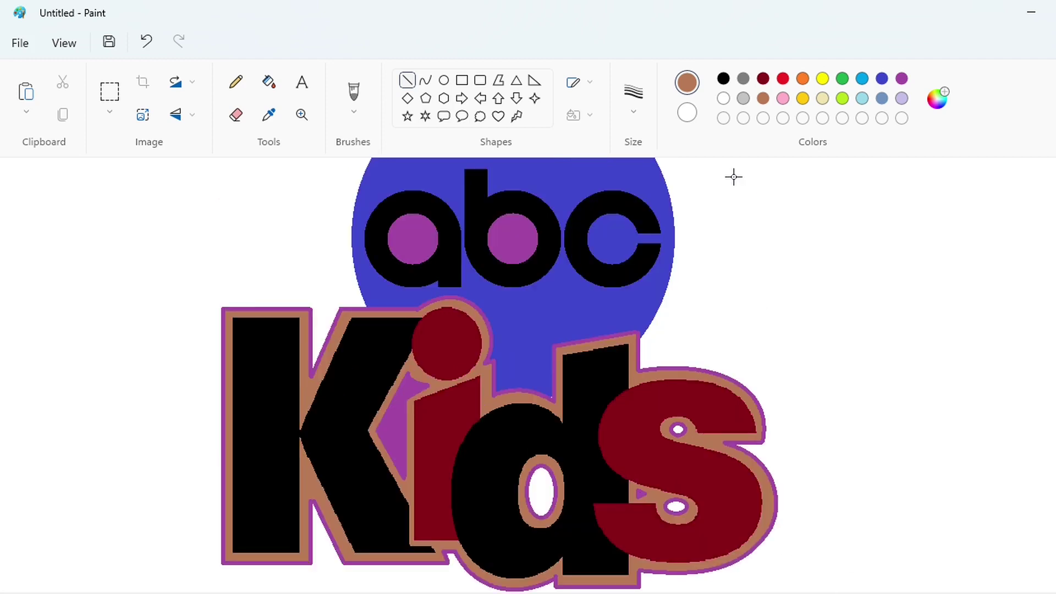
click(862, 78)
click(937, 98)
click(461, 141)
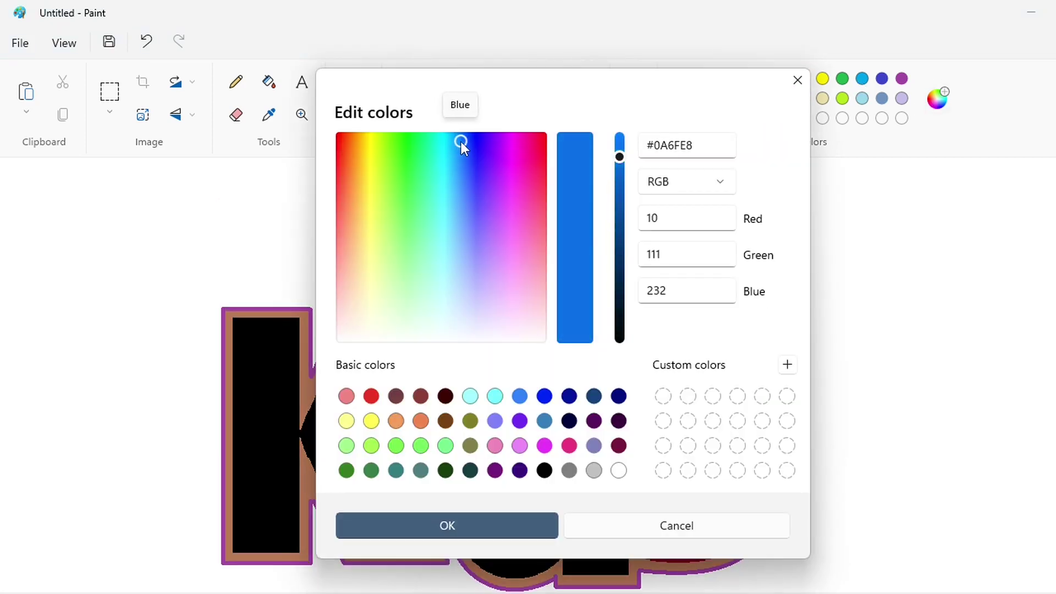
click(619, 181)
key(Return)
click(783, 78)
click(269, 82)
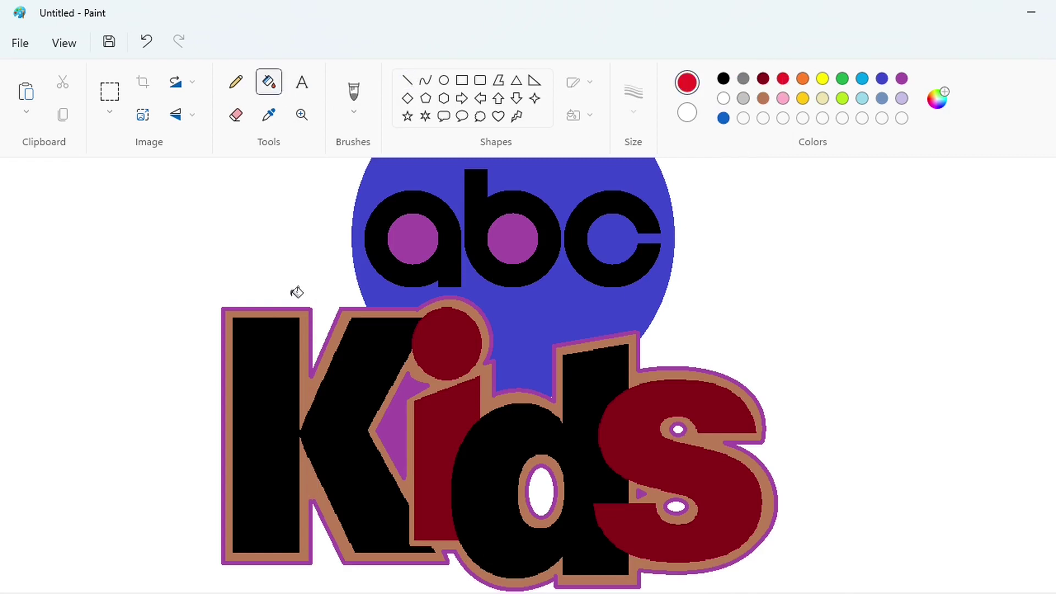
click(358, 341)
click(437, 396)
click(442, 344)
key(ctrl+z)
key(ctrl+z)
key(ctrl+z)
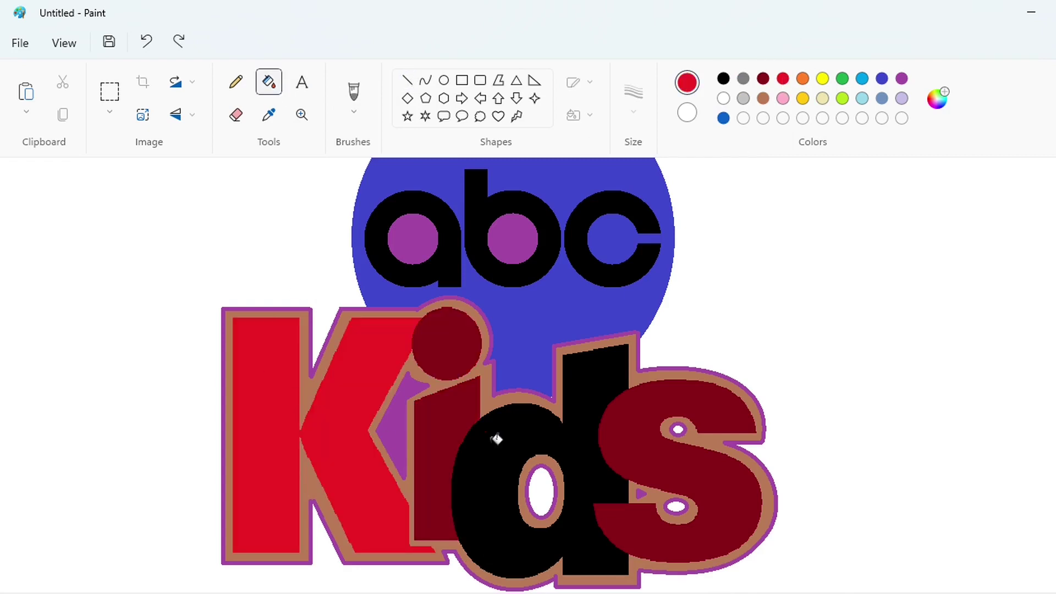
Draw a brown curve along the left side of the d's bowl to separate it from the i's stem.
click(426, 80)
click(762, 98)
ctrl+scroll(869, 521, up, 3)
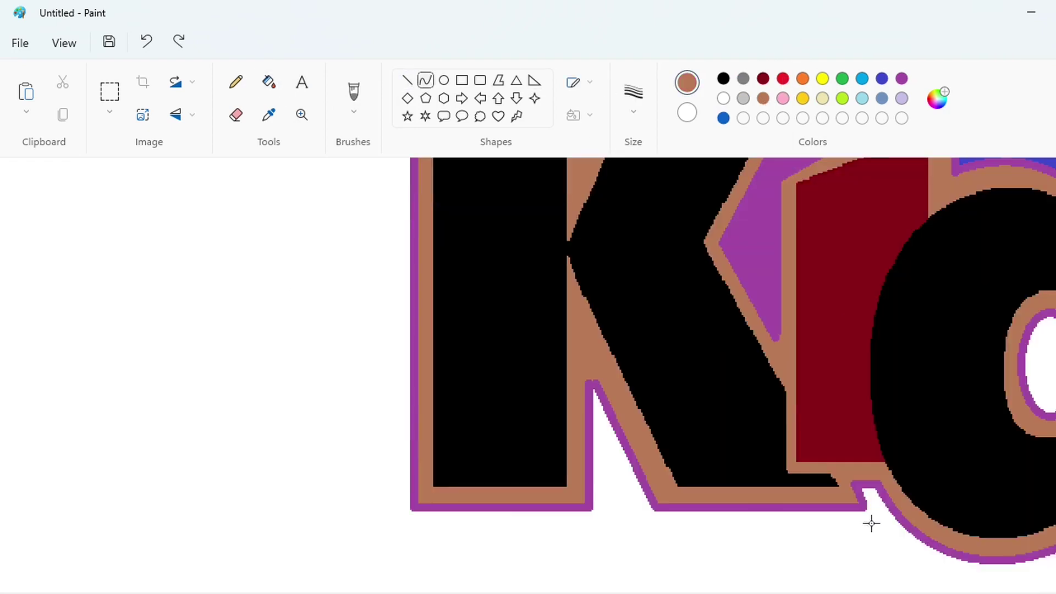
drag(487, 208, 437, 464)
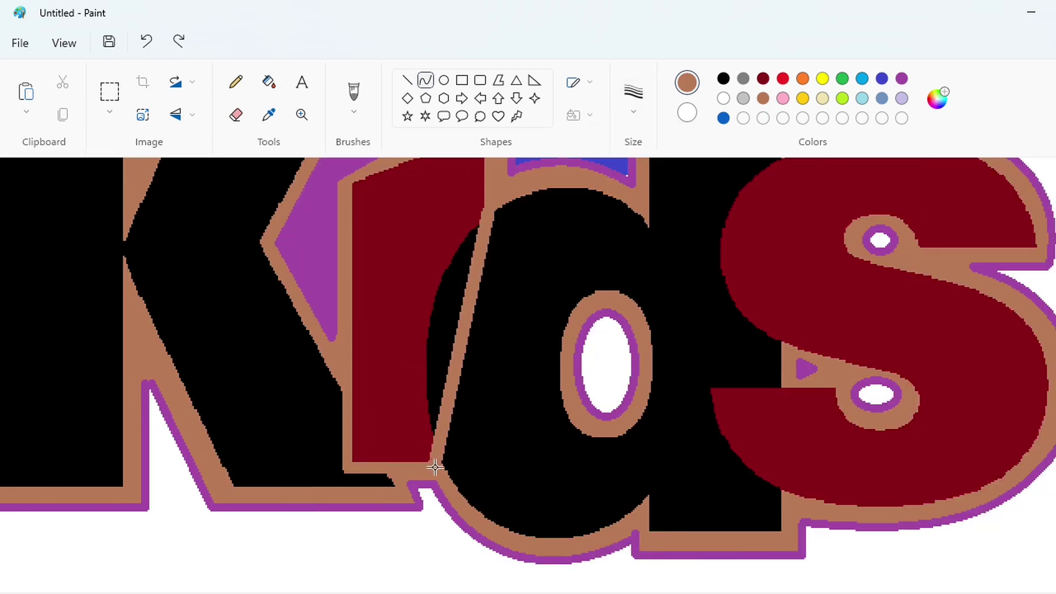
drag(452, 286, 427, 248)
drag(422, 352, 407, 389)
click(550, 409)
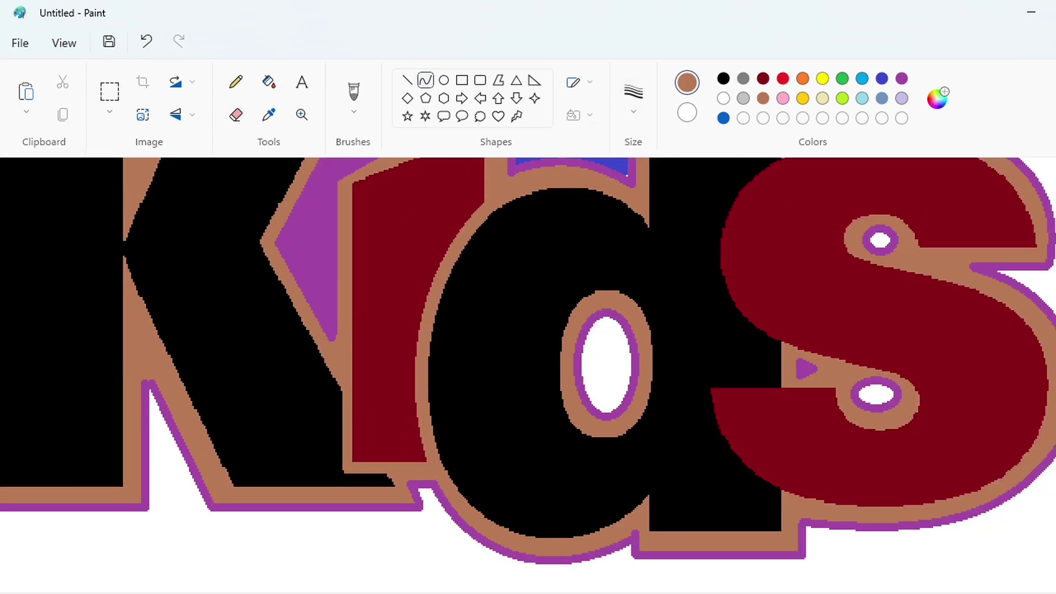
Outline the s's lower tail over the d in brown, with a curve along its left edge and a straight line across its top.
drag(785, 499, 705, 388)
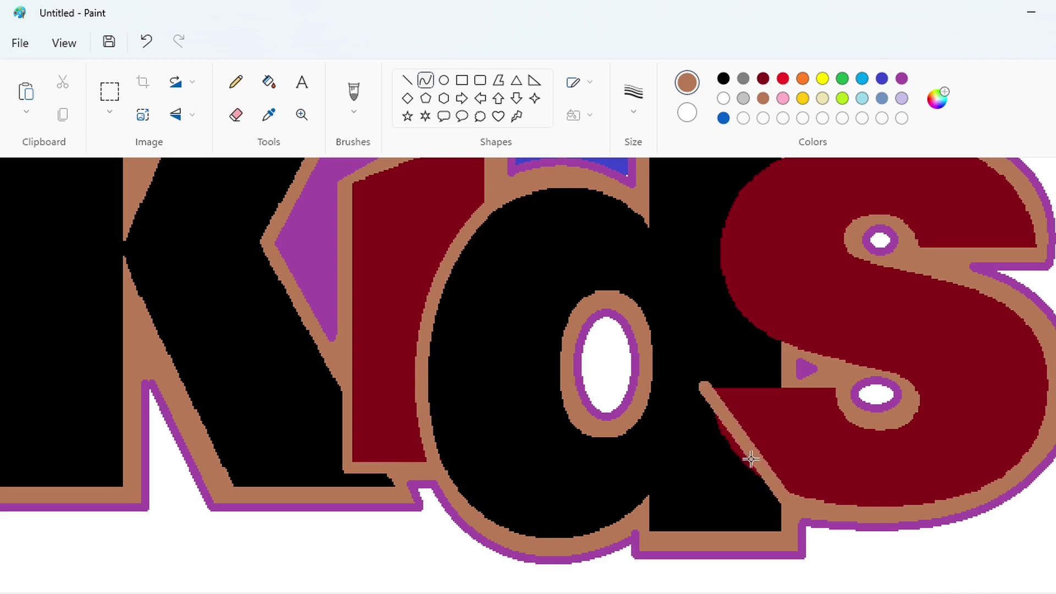
mouse_move(747, 460)
mouse_down()
mouse_move(731, 472)
mouse_move(705, 437)
mouse_up()
click(910, 378)
click(409, 81)
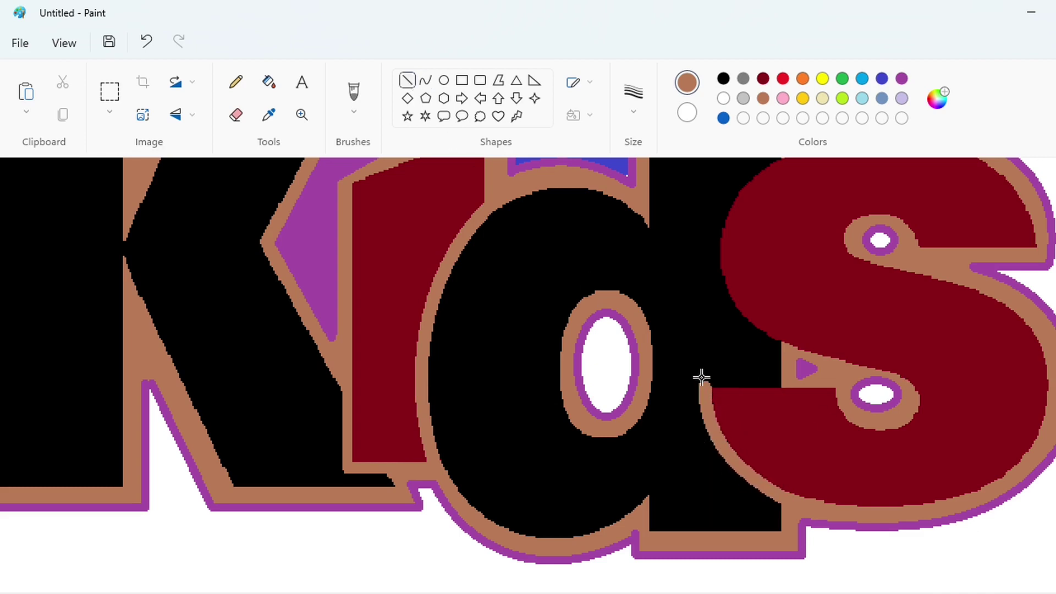
drag(705, 382, 838, 382)
click(930, 448)
Draw a brown curve along the left edge of the s's upper bowl to separate it from the d's stem.
scroll(976, 503, up, 2)
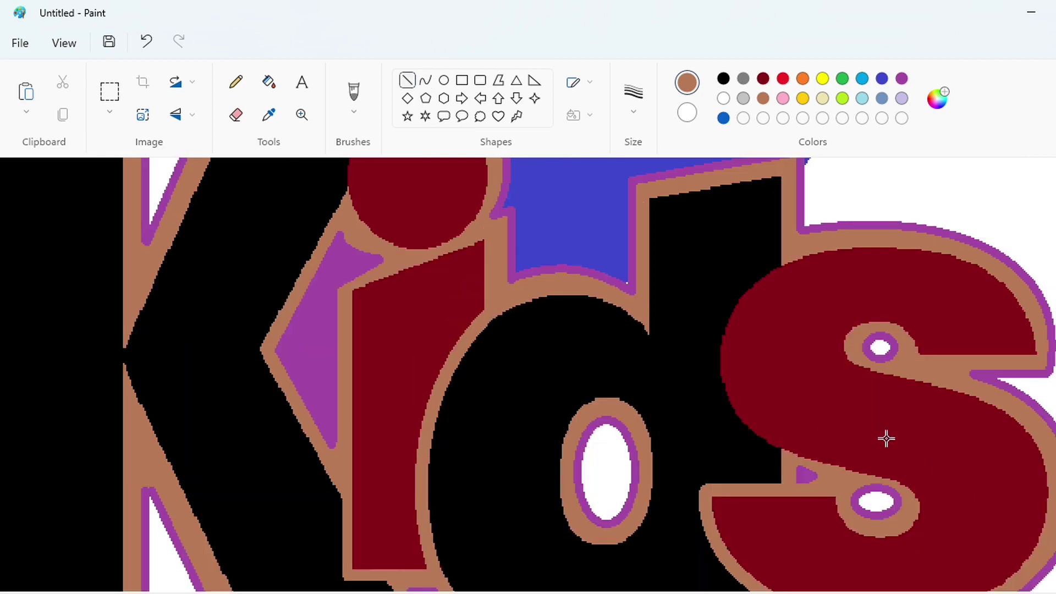
click(425, 81)
drag(778, 258, 696, 423)
Draw a brown curve along the left edge of the i's dot to separate it from the K's upper arm.
scroll(738, 572, down, 2)
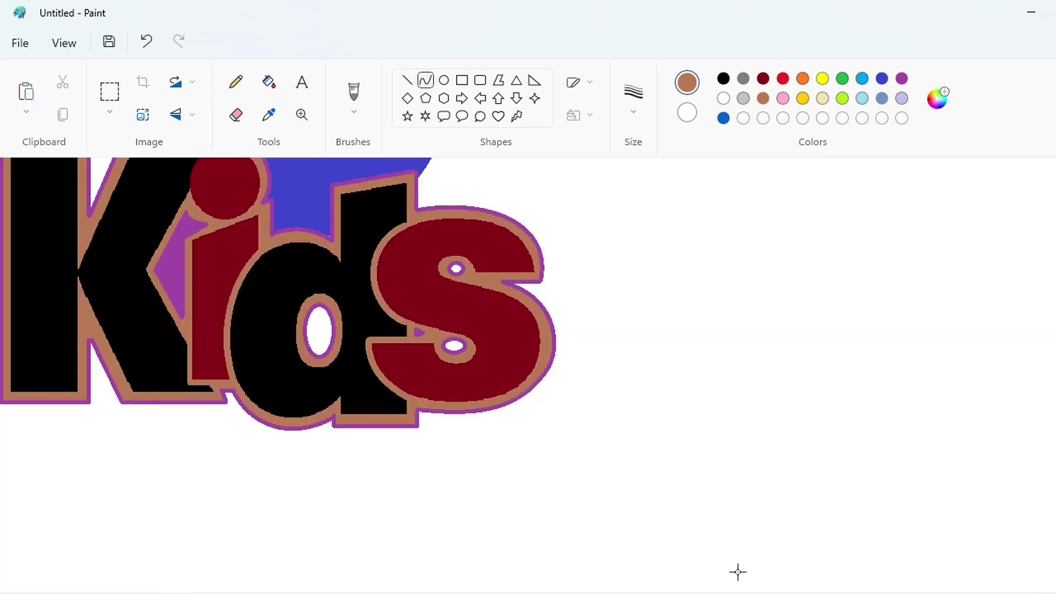
drag(734, 593, 577, 593)
scroll(530, 321, up, 2)
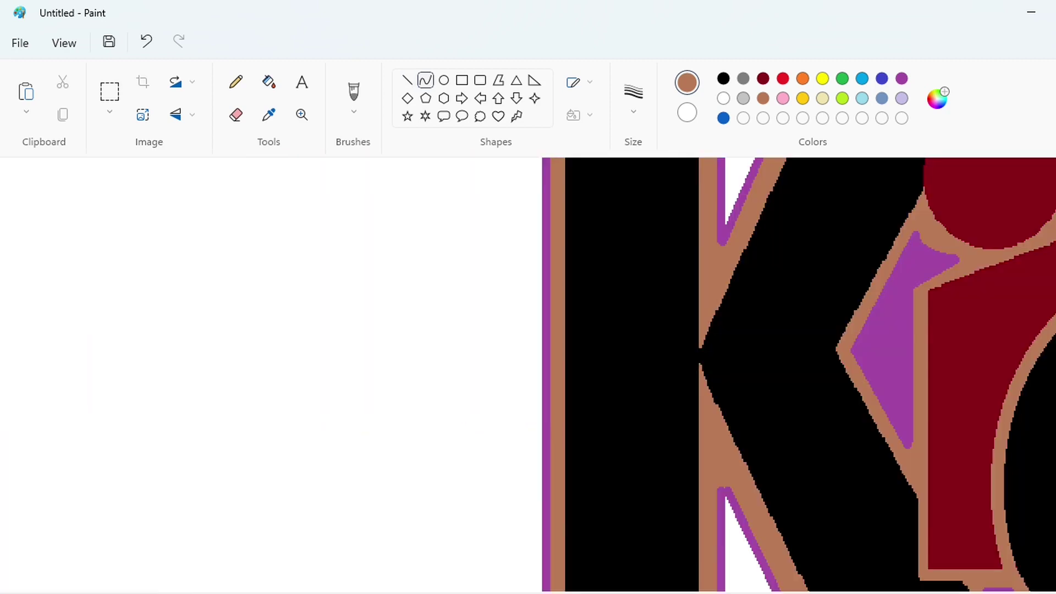
drag(504, 296, 512, 246)
key(Right)
click(633, 272)
Fill the purple outer outline, the s's two openings, the small triangle and the oval outline inside the d with black.
scroll(988, 586, down, 2)
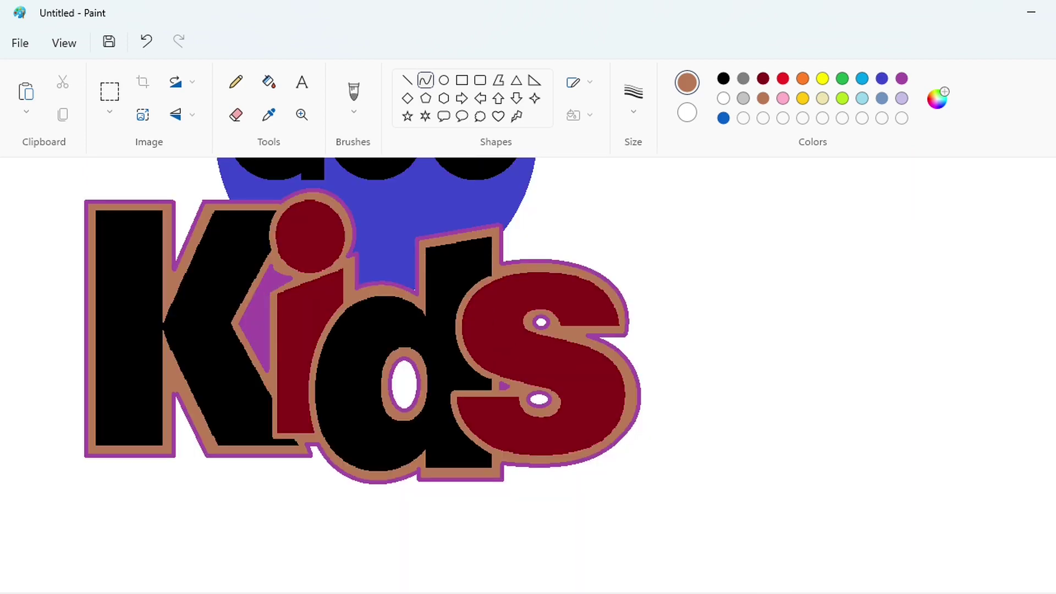
scroll(528, 374, left, 3)
click(268, 81)
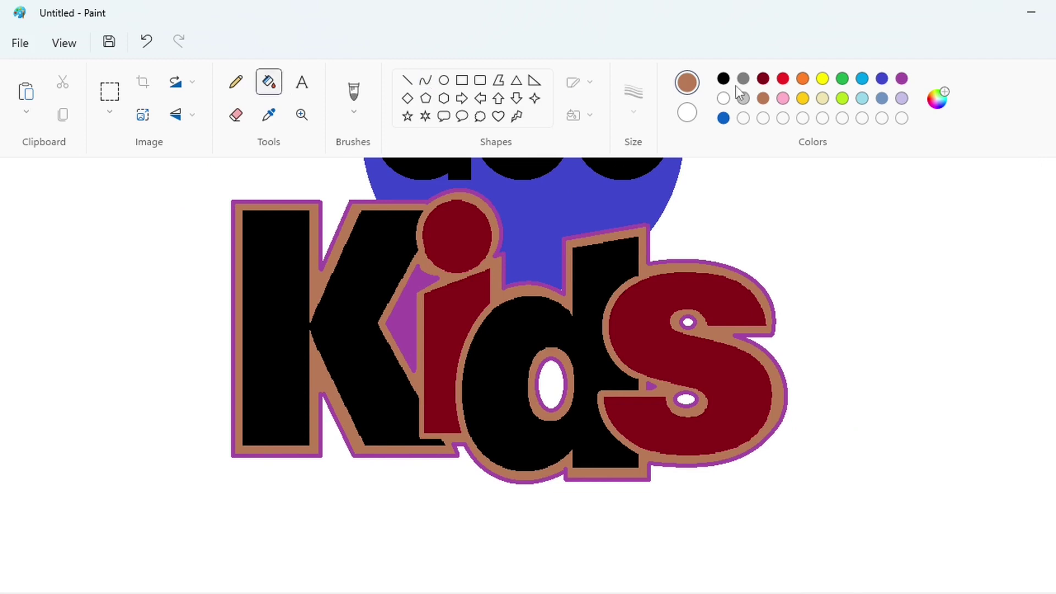
click(723, 78)
click(773, 295)
click(696, 322)
click(689, 321)
click(685, 399)
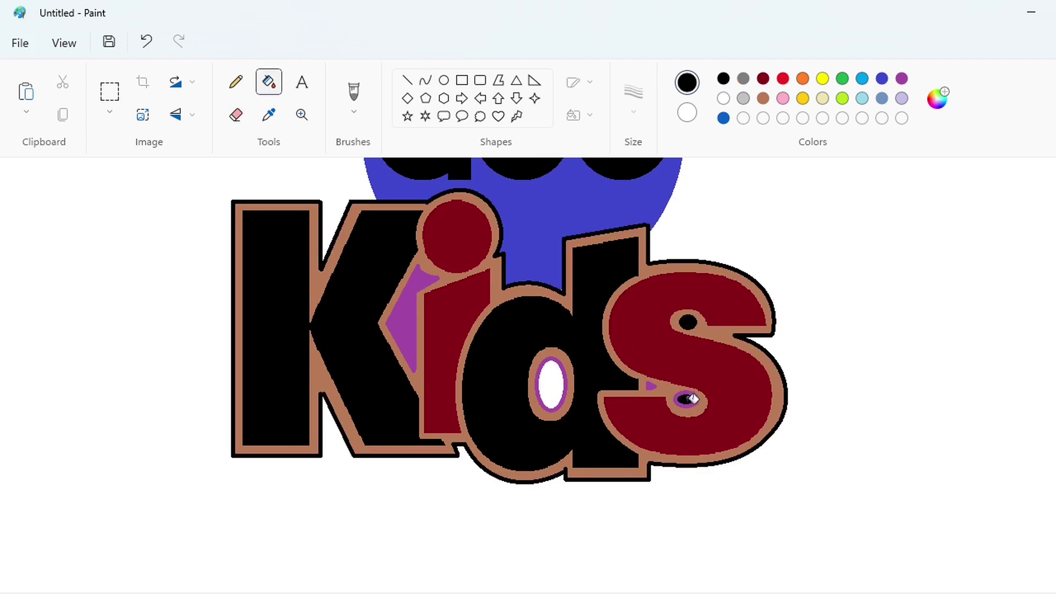
click(671, 399)
key(ctrl+z)
click(652, 385)
click(537, 385)
Fill the brown bands around the letters and d's opening and the s's lower purple ring with white, and the K–i gap with black.
click(723, 98)
click(329, 273)
click(724, 79)
click(404, 324)
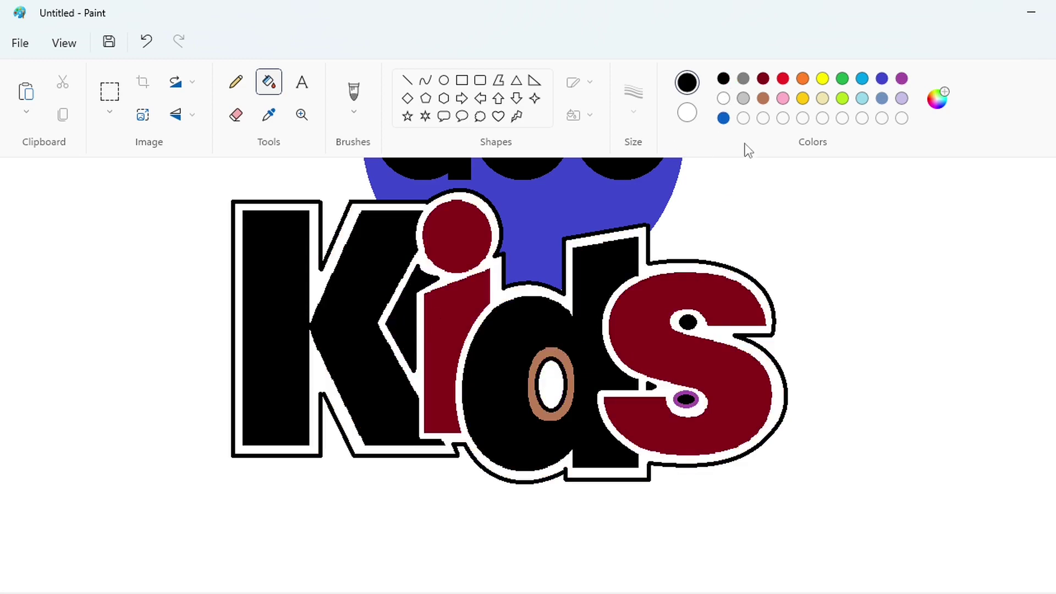
click(723, 98)
click(571, 366)
click(700, 399)
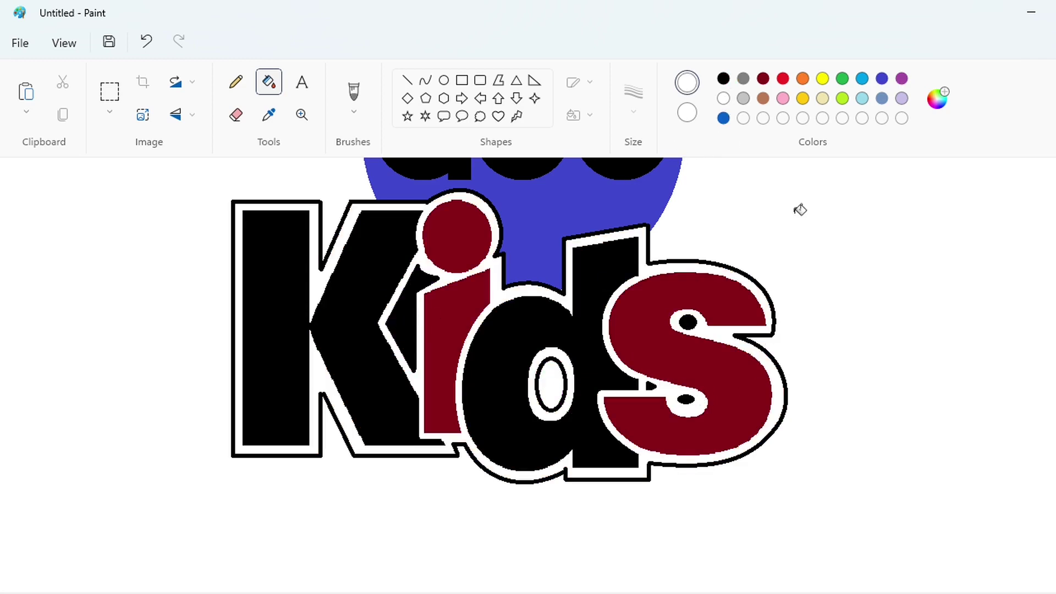
Fill the K, the i's dot and stem, the d and the s with red.
click(783, 79)
click(275, 330)
click(457, 236)
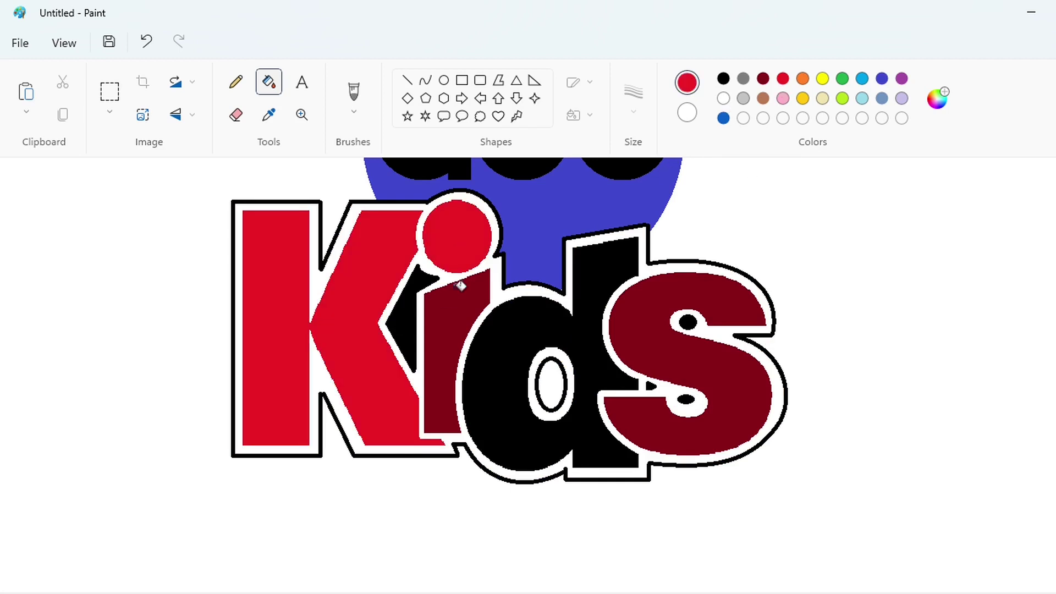
click(440, 358)
click(495, 418)
click(718, 381)
Cut the complete ABC Kids logo and paste it back a little further right and lower on the canvas.
scroll(881, 459, up, 2)
scroll(881, 459, down, 1)
click(109, 91)
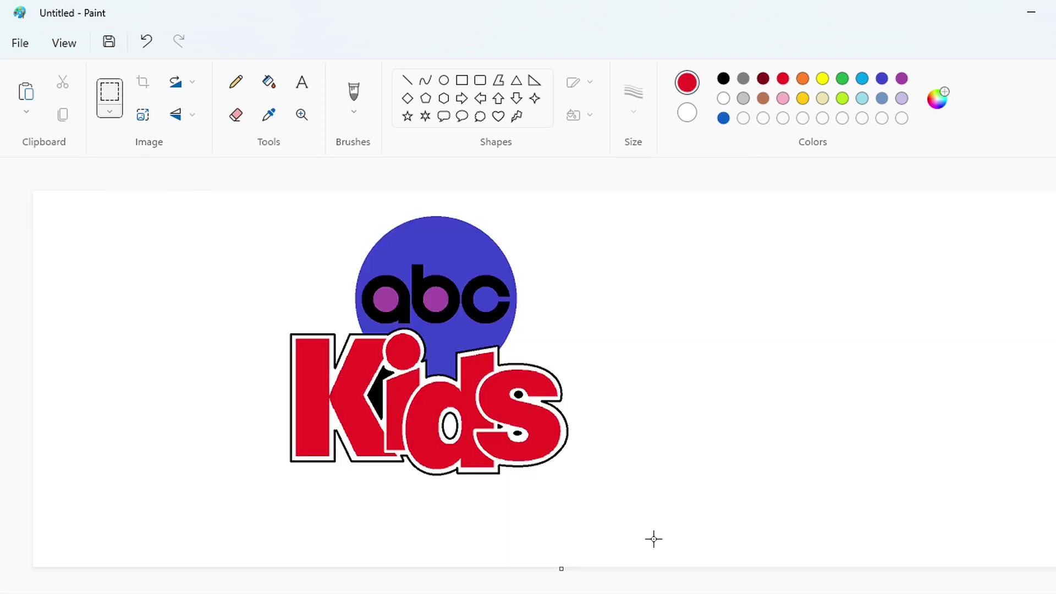
drag(163, 173, 164, 174)
key(ctrl+x)
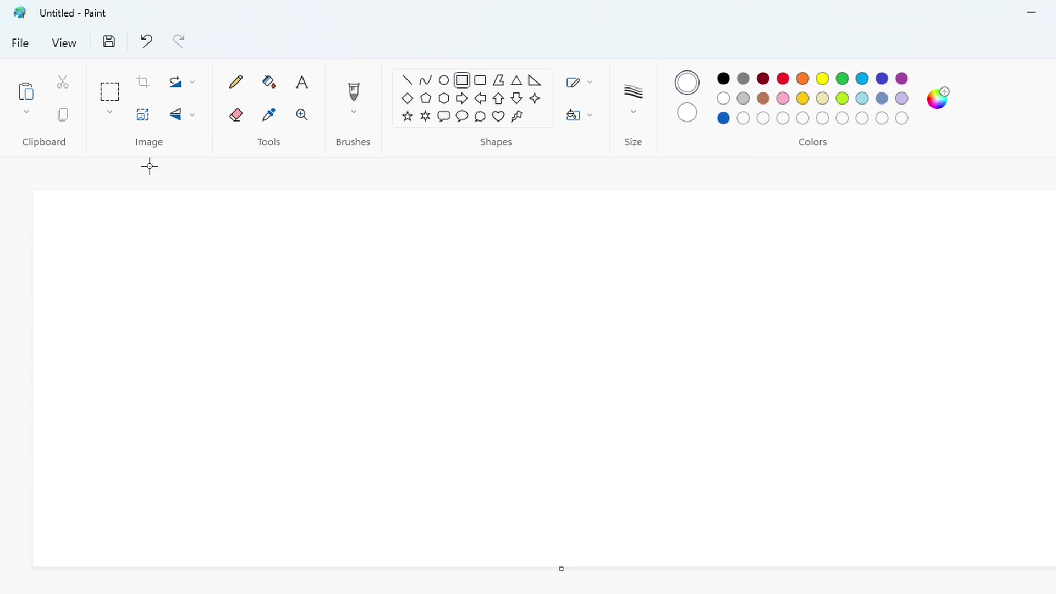
key(ctrl+v)
drag(270, 372, 484, 397)
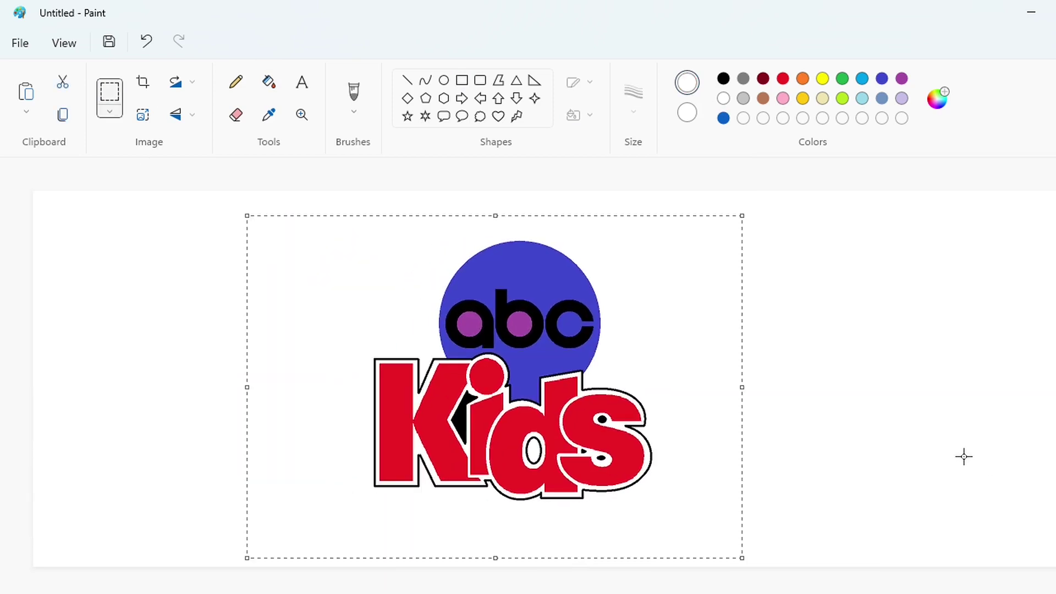
click(964, 456)
Fill the circle behind abc and the openings of the a and b with the custom medium blue.
click(269, 82)
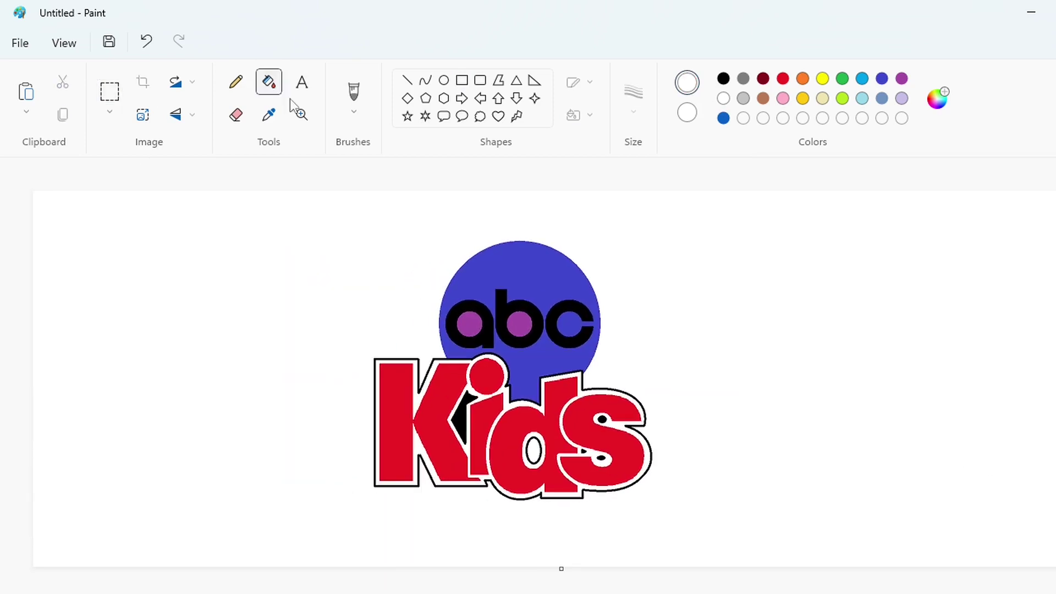
click(724, 118)
click(558, 253)
click(519, 326)
click(469, 325)
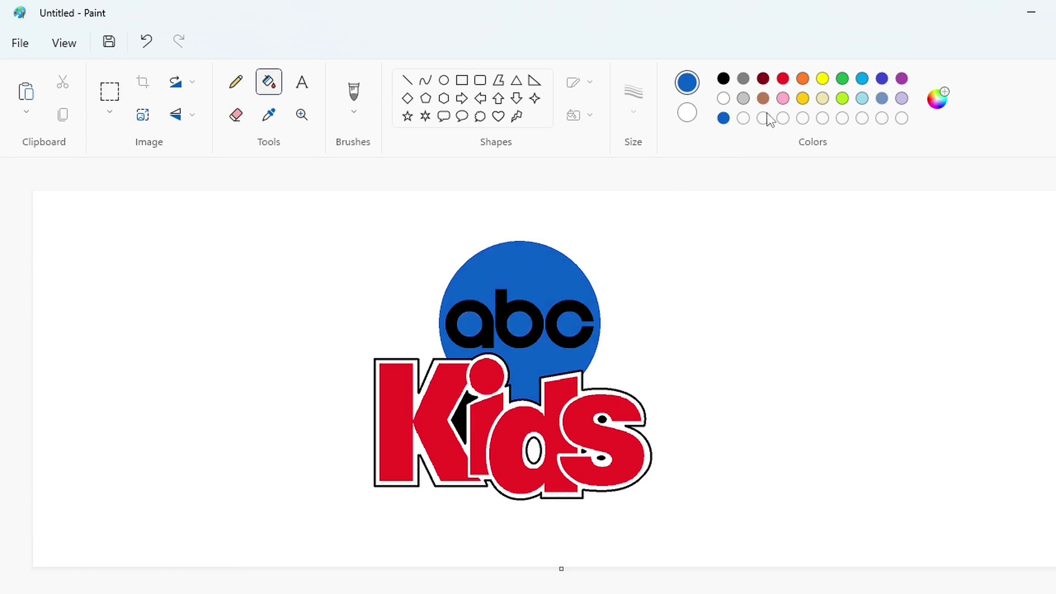
Fill the letters a, b and c inside the blue circle with white.
click(723, 99)
click(494, 323)
click(502, 324)
click(556, 327)
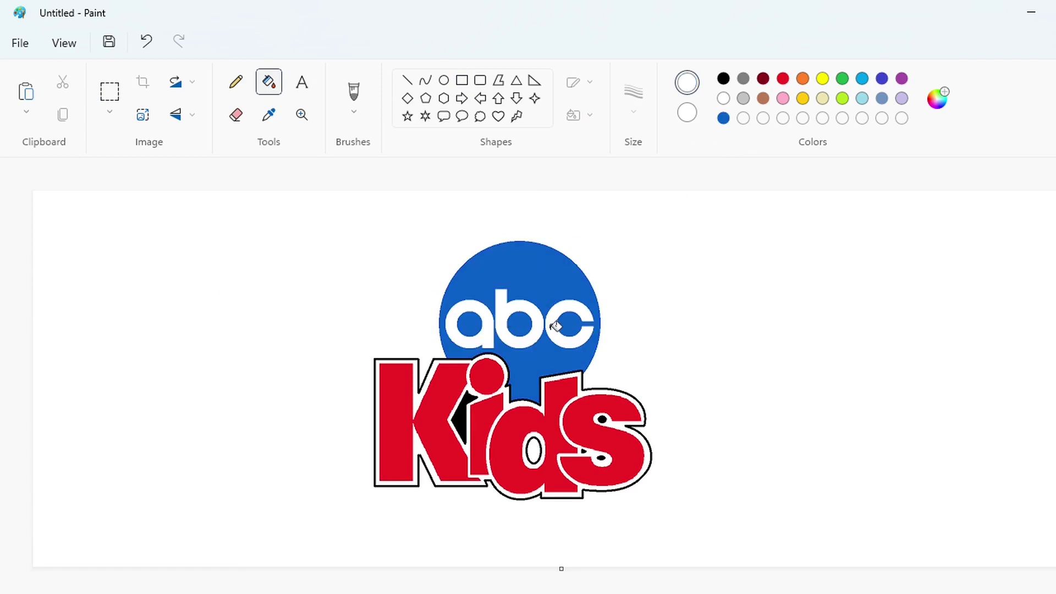